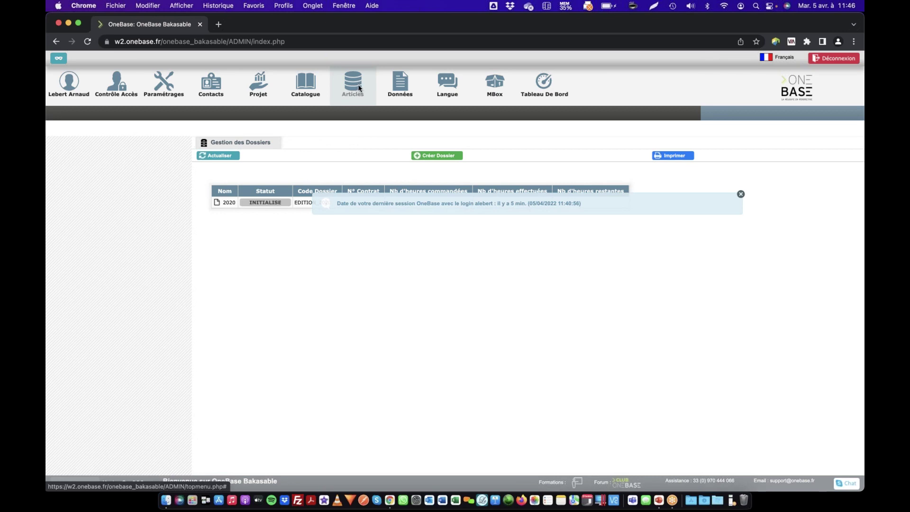
# Open the Super chaussure article from the Articles > Pré-Réf list
pyautogui.click(359, 88)
pyautogui.click(70, 114)
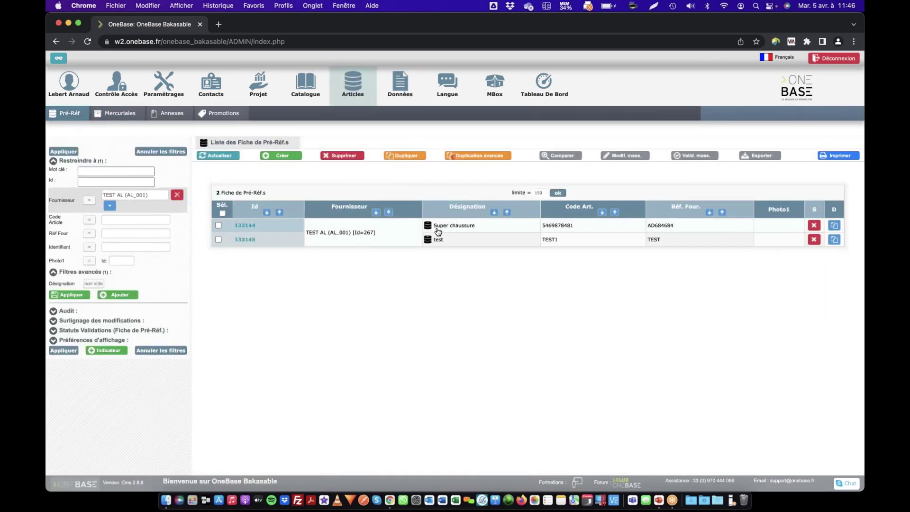
pyautogui.click(442, 229)
# Download the Fiche produit PDF ft_base01_b0473.pdf and open it in a new browser tab
pyautogui.scroll(-2, 355, 285)
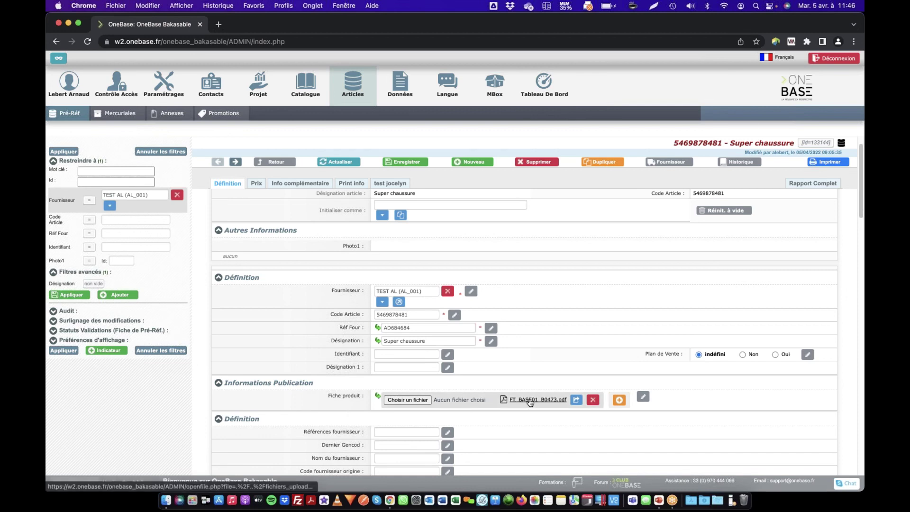
pyautogui.click(539, 399)
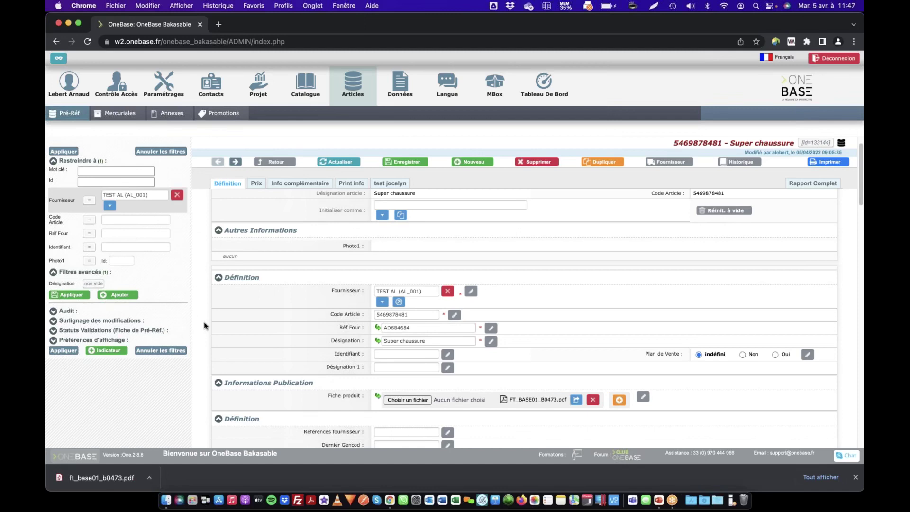
pyautogui.click(116, 481)
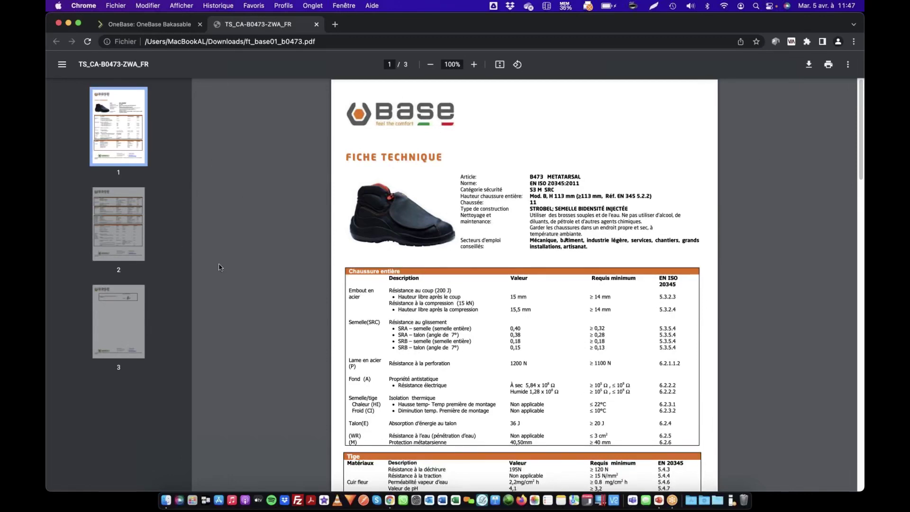
# Return to the OneBase article tab and show the user profile sub-menu
pyautogui.click(156, 25)
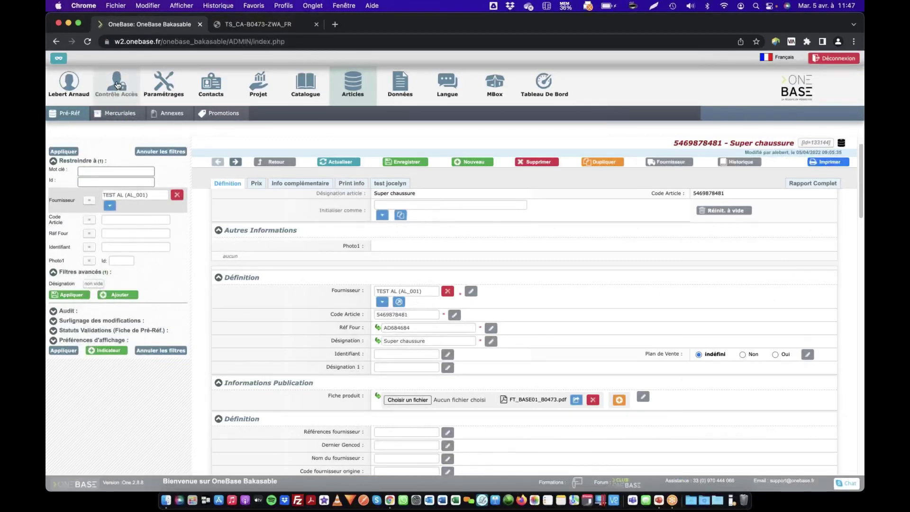
pyautogui.click(71, 91)
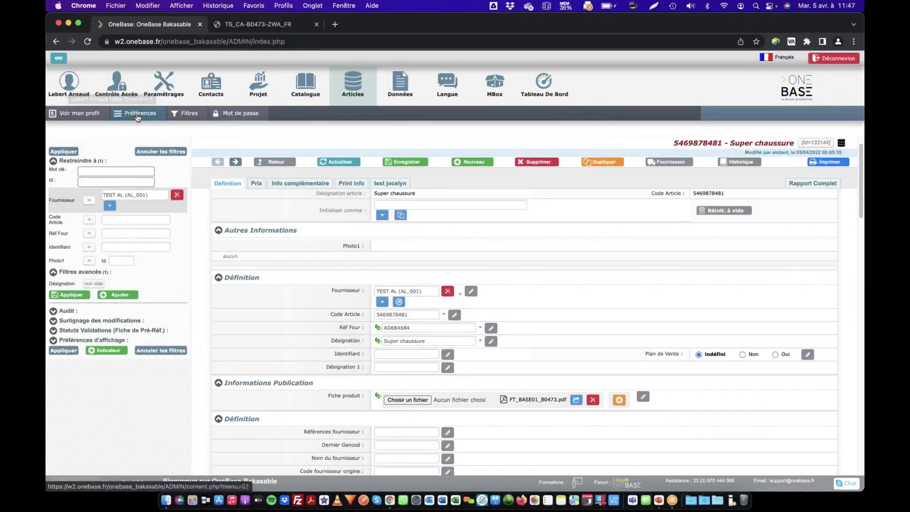
# Enable and save 'Ouvrir les Fichiers au lieu de les télécharger' in Préférences, then close the PDF tab
pyautogui.click(138, 116)
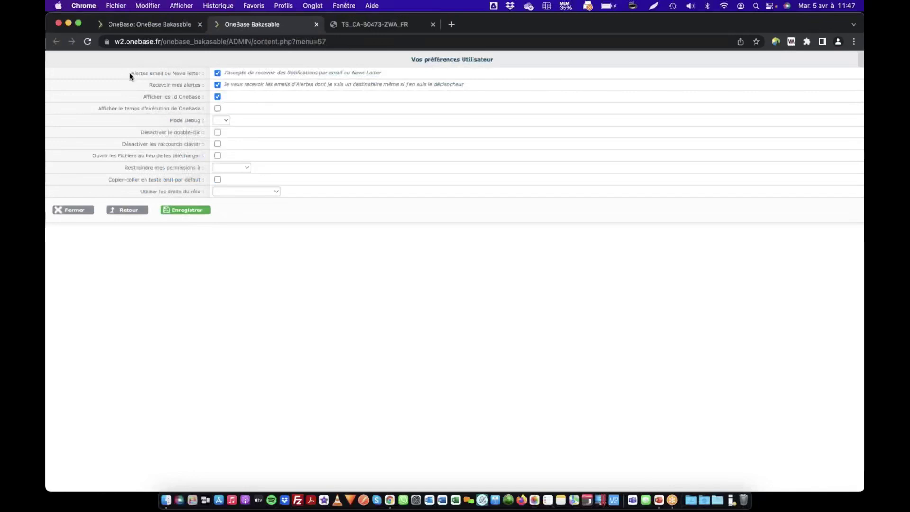
pyautogui.moveTo(128, 72); pyautogui.dragTo(170, 153)
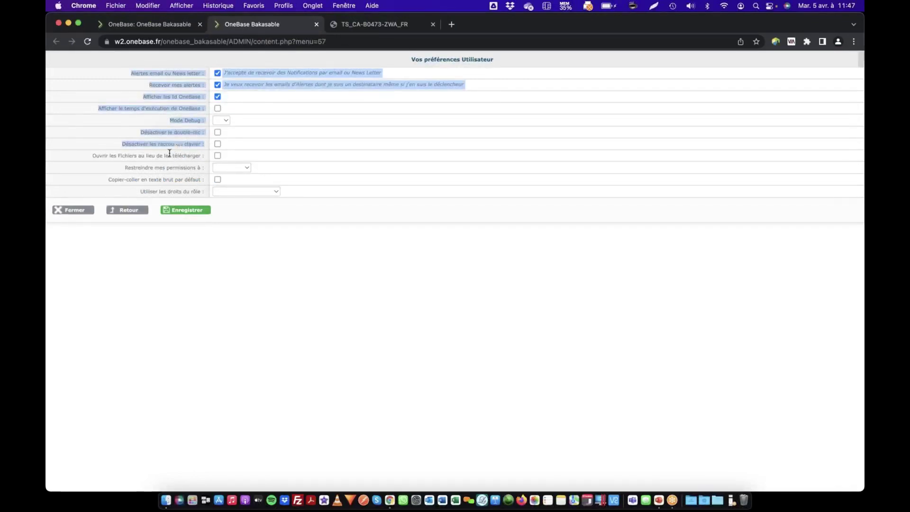
pyautogui.click(169, 153)
pyautogui.moveTo(94, 154); pyautogui.dragTo(192, 156)
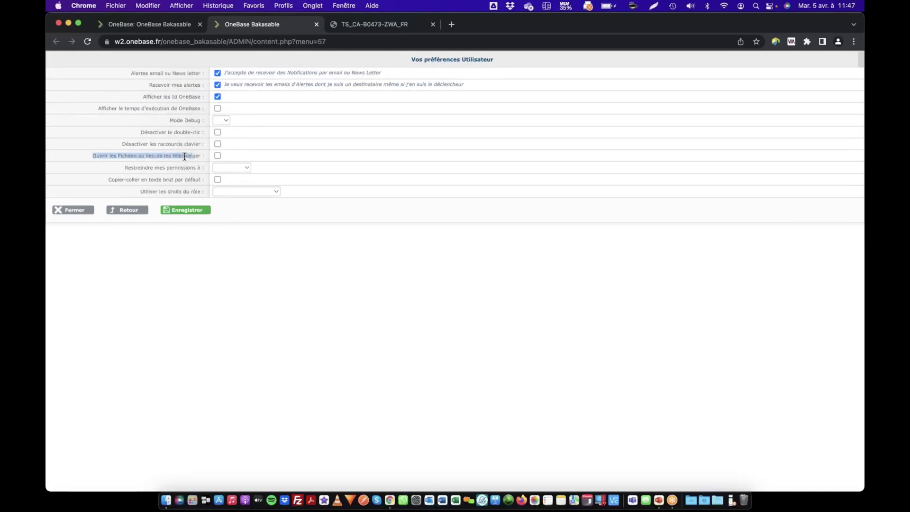
pyautogui.click(104, 154)
pyautogui.moveTo(108, 155); pyautogui.dragTo(192, 156)
pyautogui.click(193, 156)
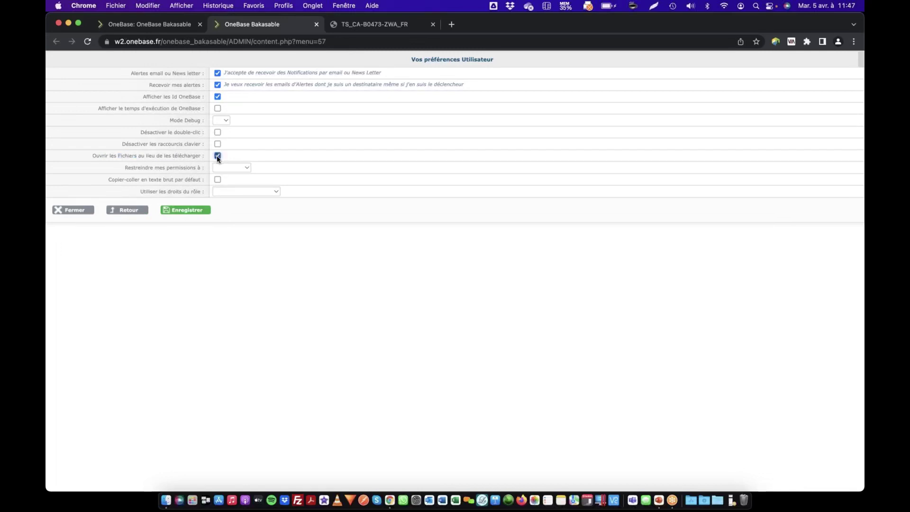
pyautogui.click(192, 210)
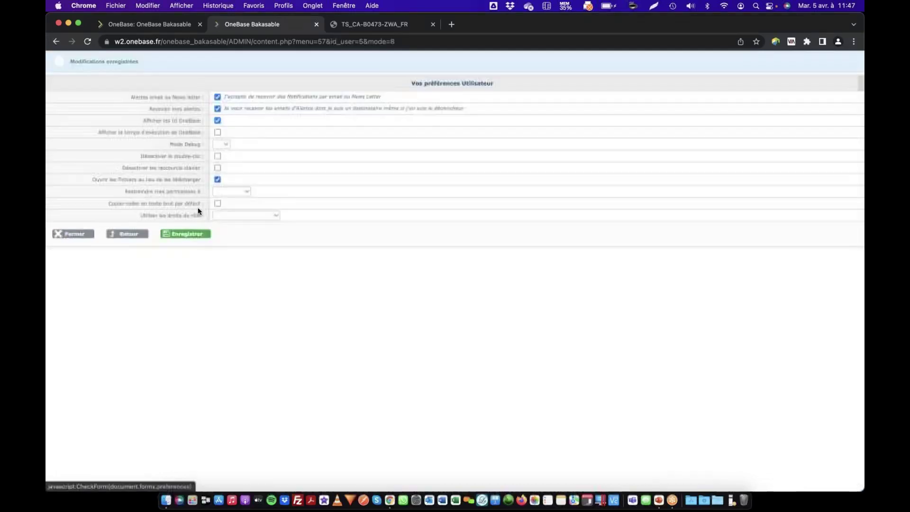
pyautogui.click(432, 25)
# Refresh the Super chaussure article and open its Fiche produit PDF directly in a tab
pyautogui.click(175, 26)
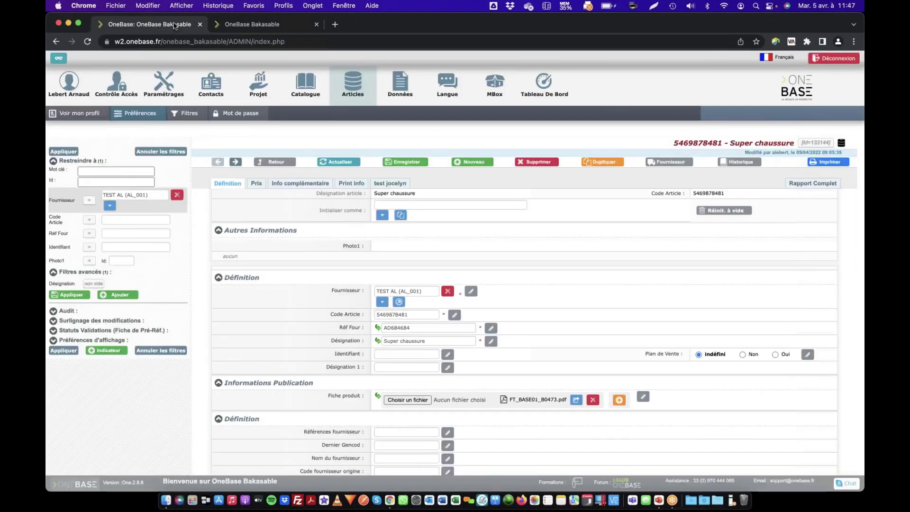
pyautogui.click(340, 162)
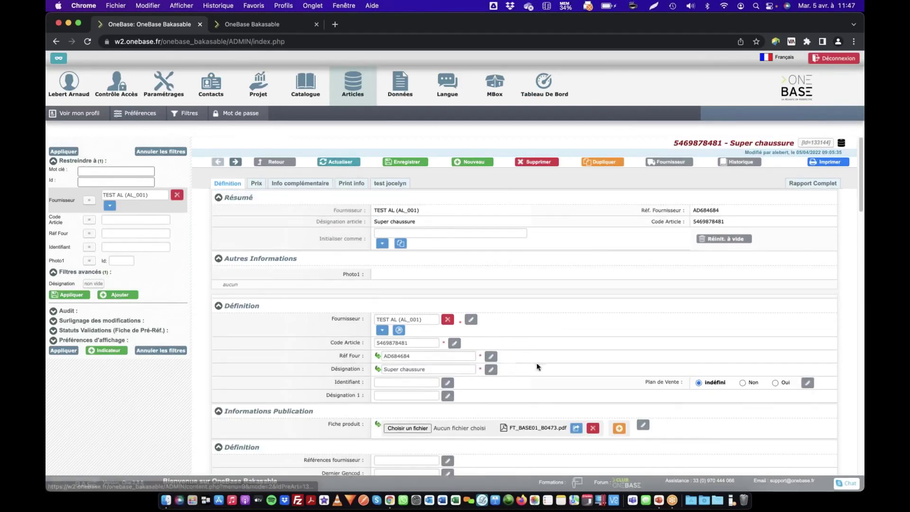
pyautogui.click(543, 429)
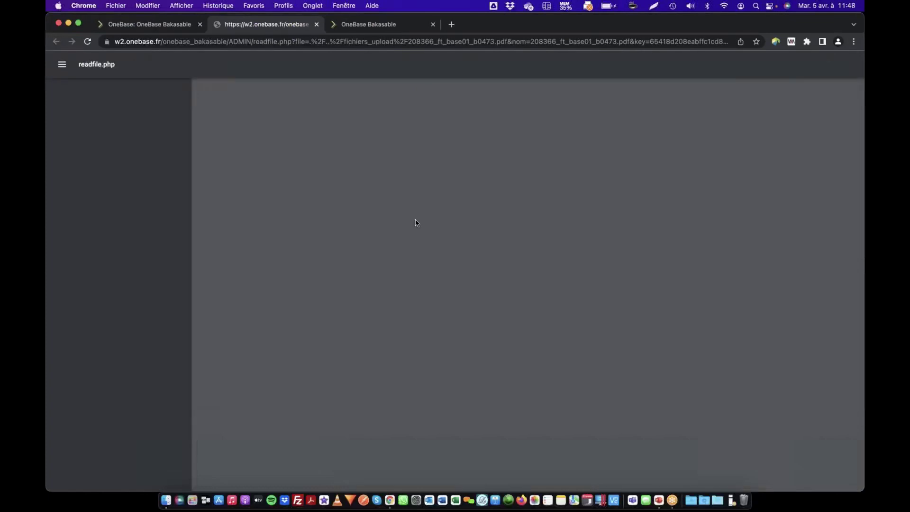
# Review all three pages of the product sheet, then close its tab
pyautogui.scroll(-8, 467, 170)
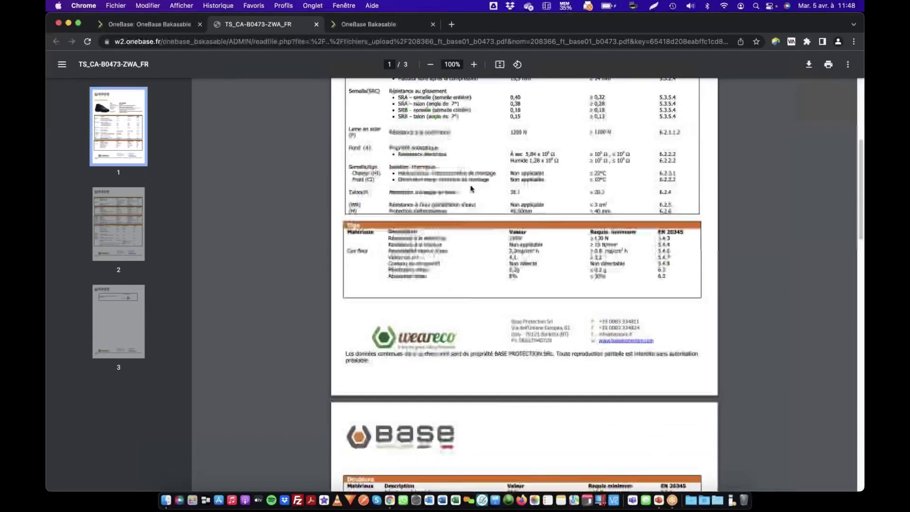
pyautogui.scroll(-4, 469, 190)
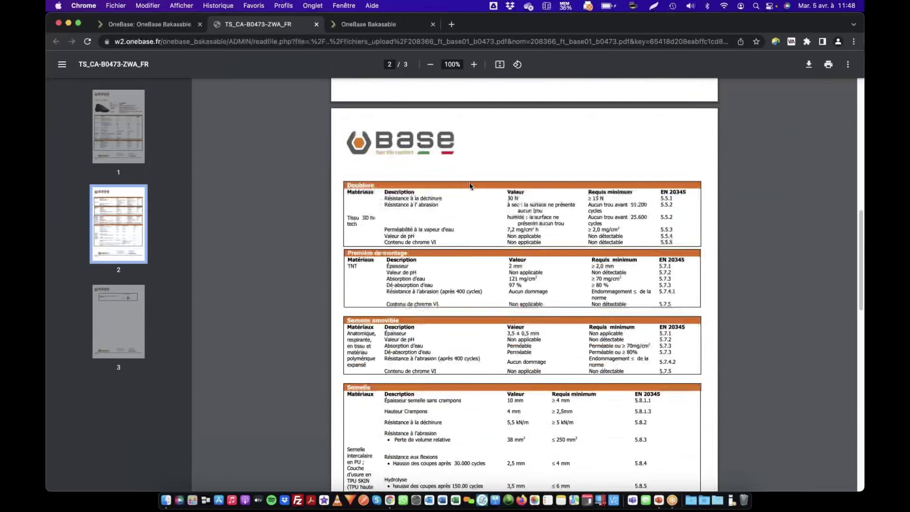
pyautogui.scroll(-8, 470, 185)
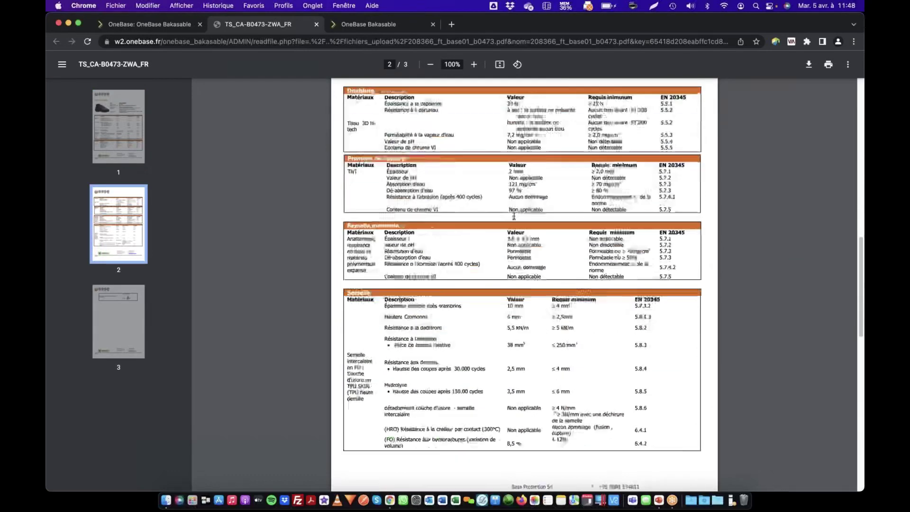
pyautogui.scroll(-5, 509, 220)
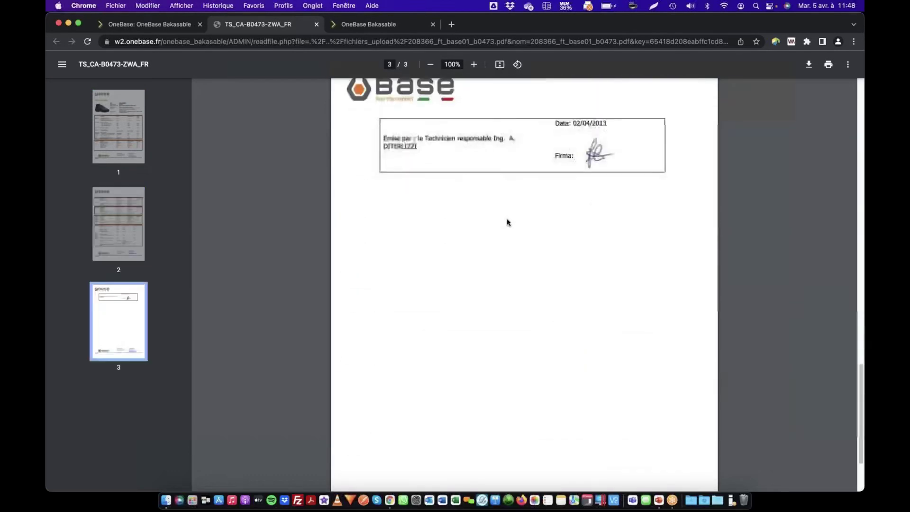
pyautogui.scroll(15, 508, 220)
pyautogui.scroll(5, 507, 220)
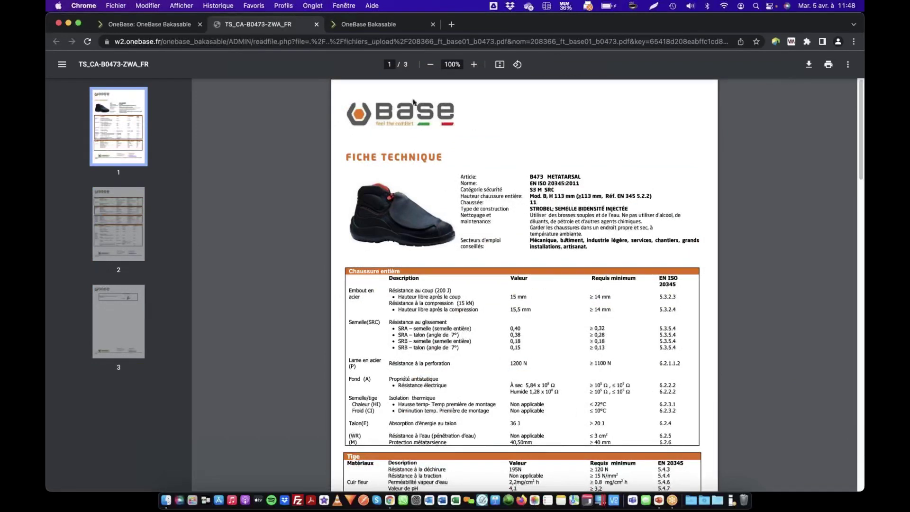
pyautogui.click(316, 24)
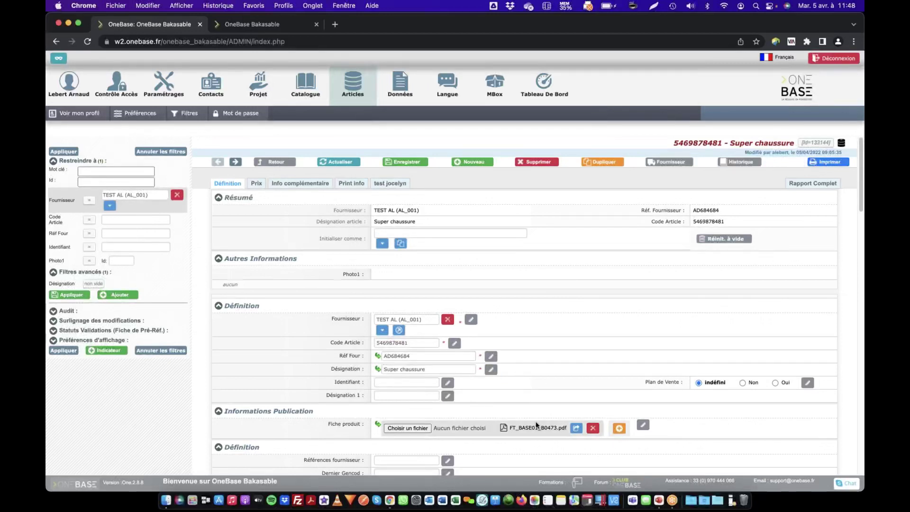
# Download FT_BASE01_B0473.pdf again via 'Télécharger le fichier' in its share popup
pyautogui.click(576, 428)
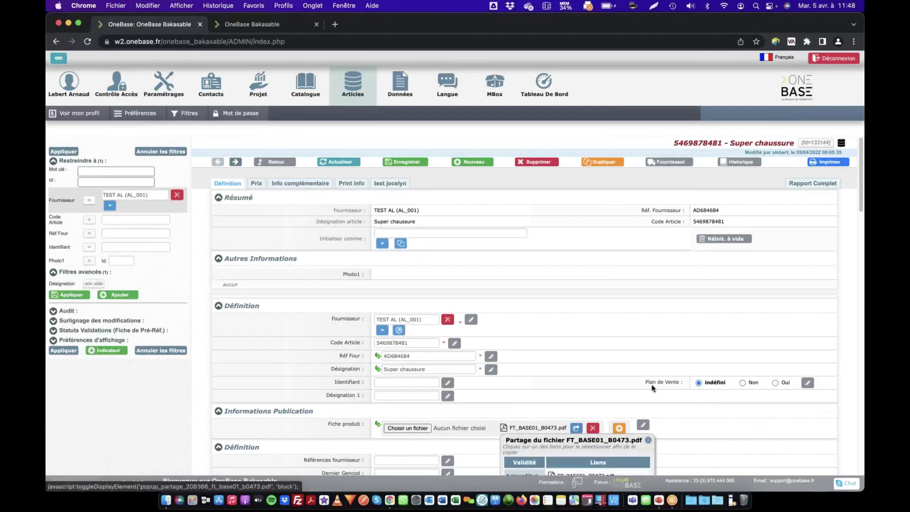
pyautogui.scroll(-5, 665, 370)
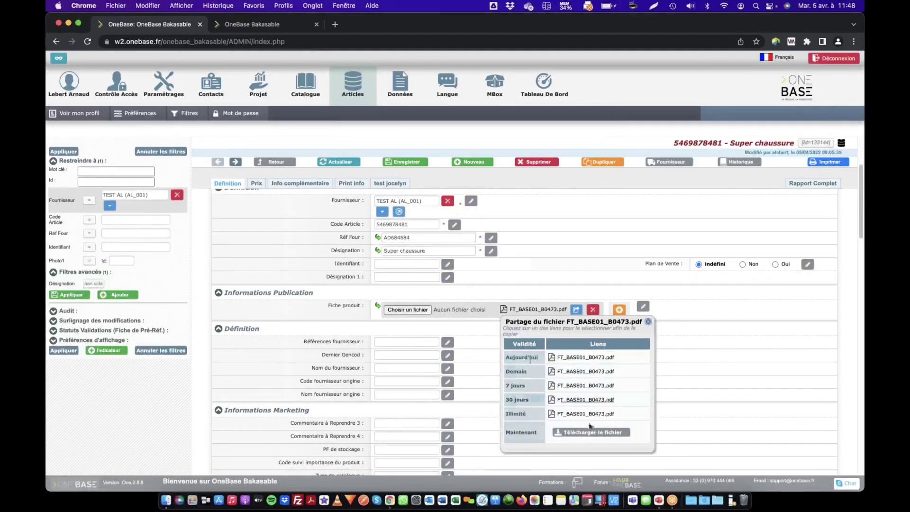
pyautogui.scroll(-2, 616, 339)
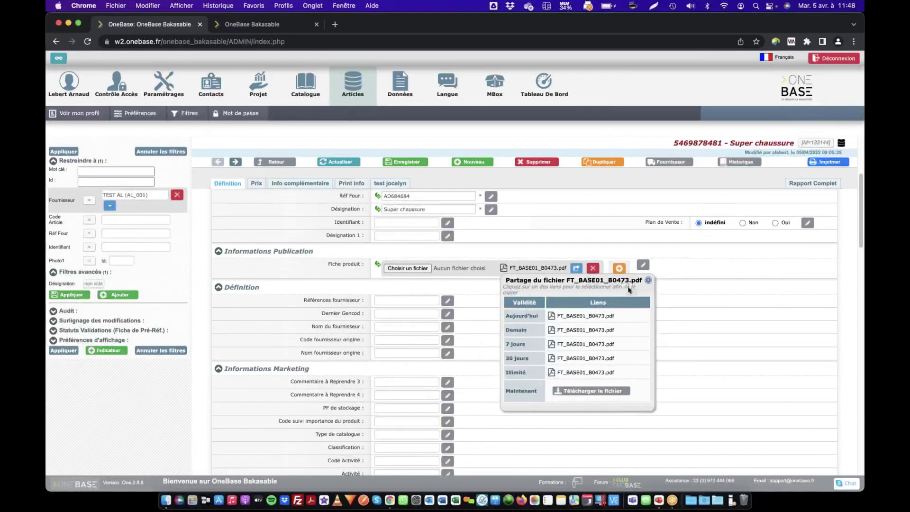
pyautogui.click(597, 393)
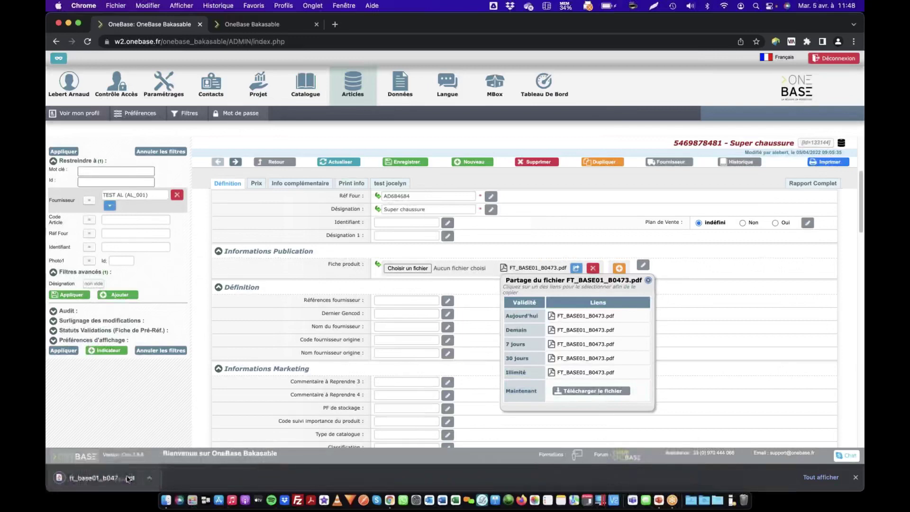
pyautogui.click(269, 28)
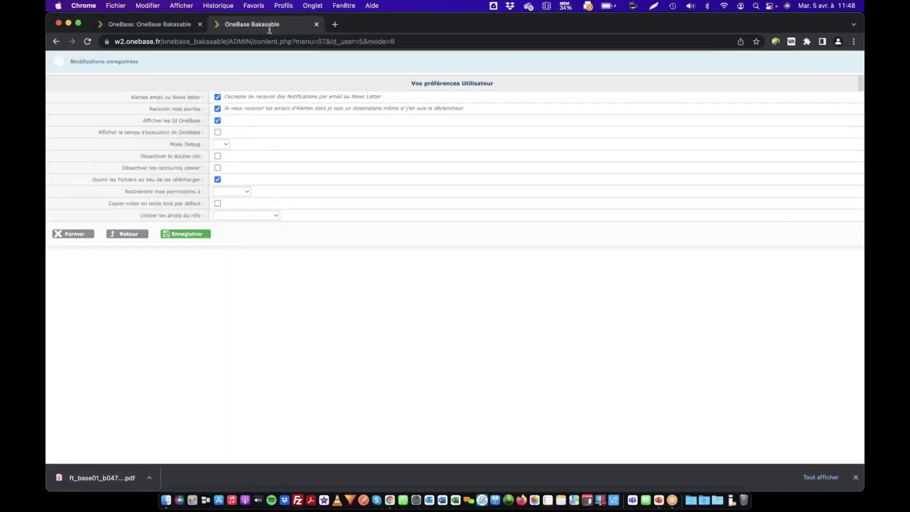
pyautogui.moveTo(107, 180); pyautogui.dragTo(238, 185)
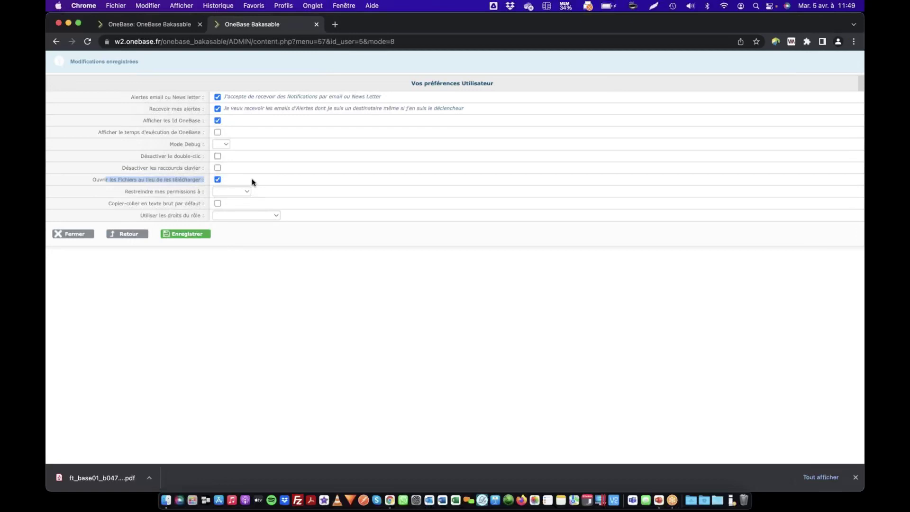
pyautogui.click(209, 185)
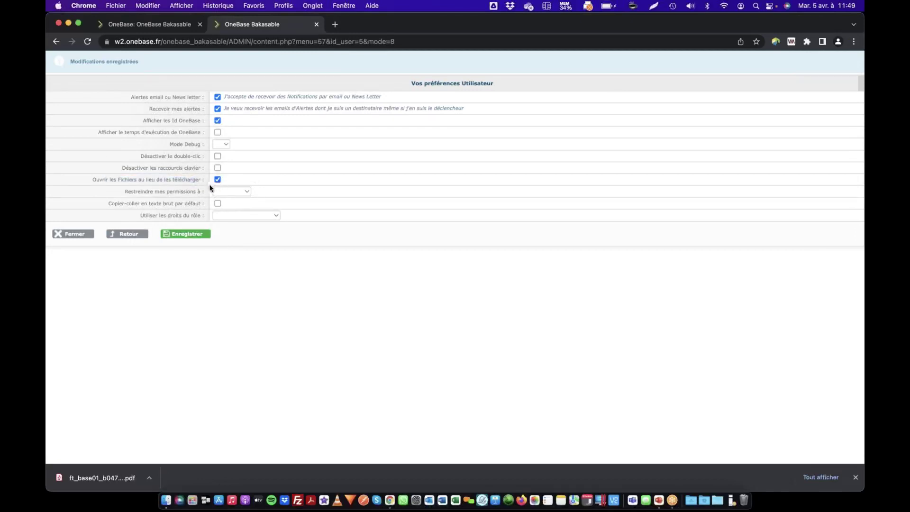
pyautogui.click(160, 30)
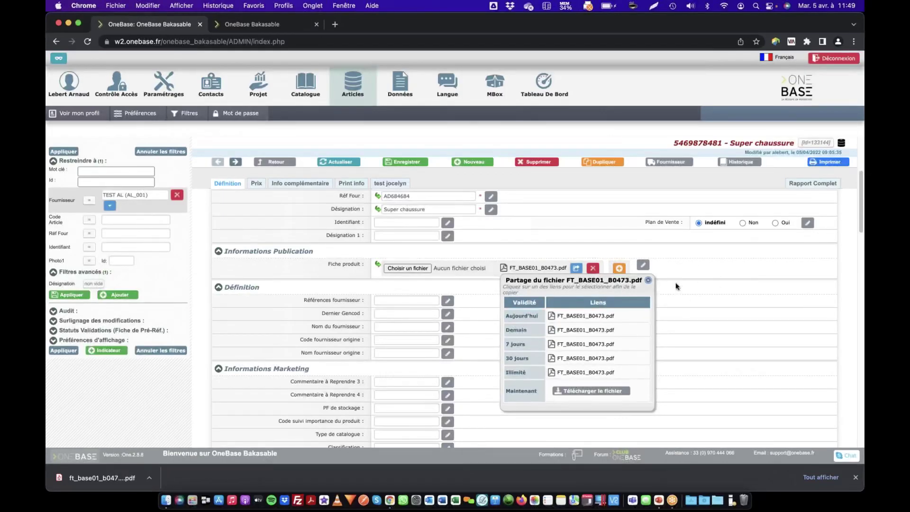
pyautogui.click(648, 281)
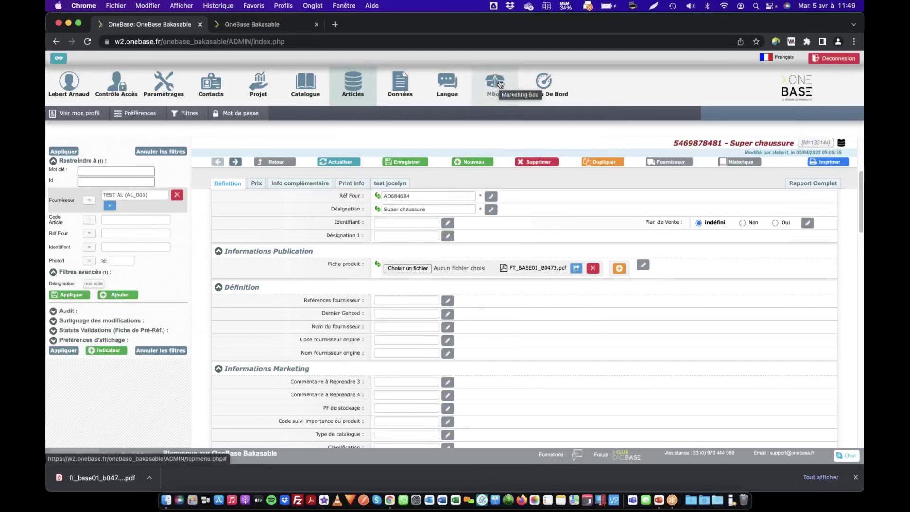
pyautogui.click(576, 269)
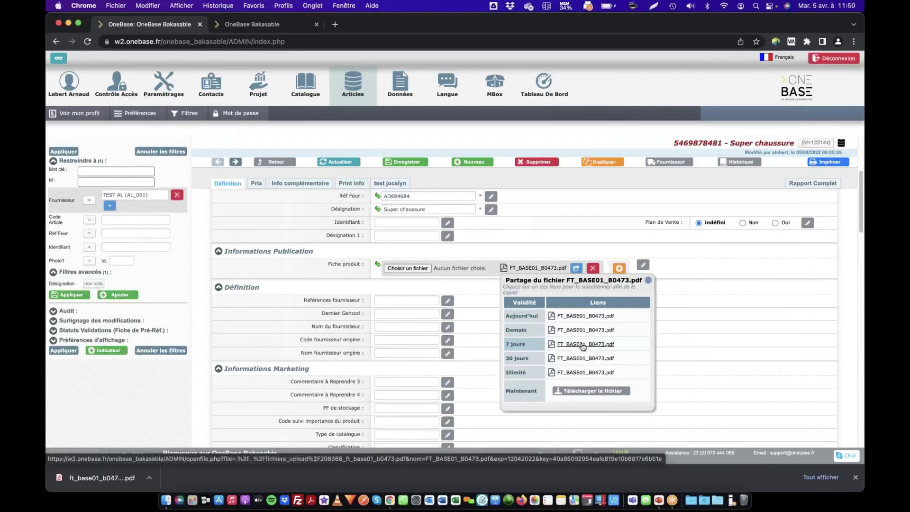
# Copy the '7 jours' link address, then highlight the 7 jours, Aujourd'hui and Illimité validity labels
pyautogui.rightClick(580, 348)
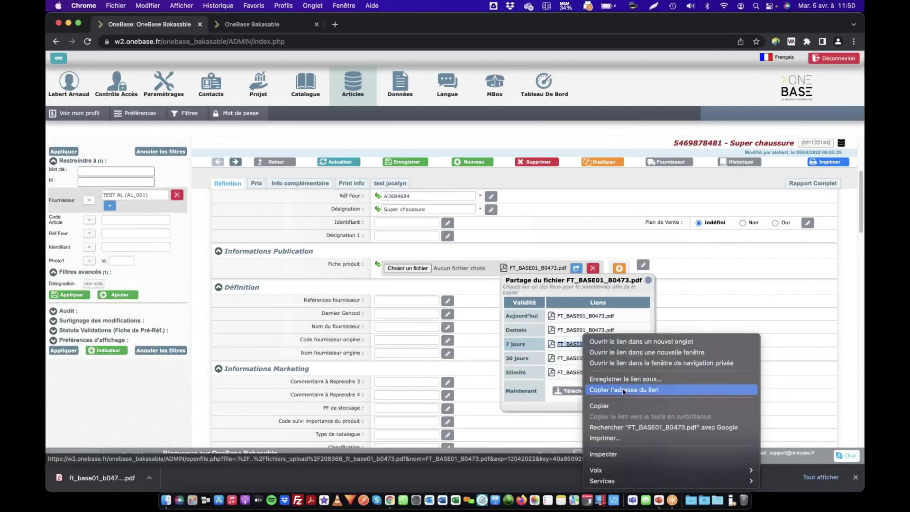
pyautogui.click(622, 389)
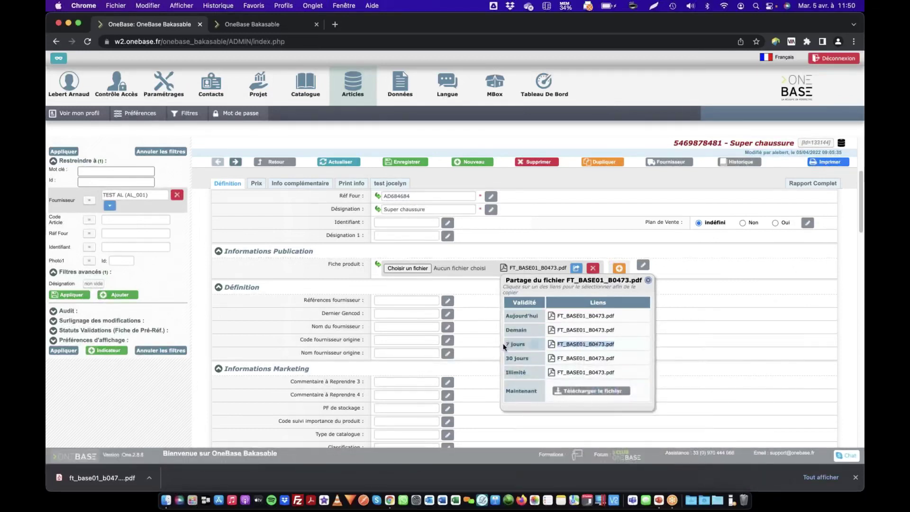
pyautogui.moveTo(504, 344); pyautogui.dragTo(525, 344)
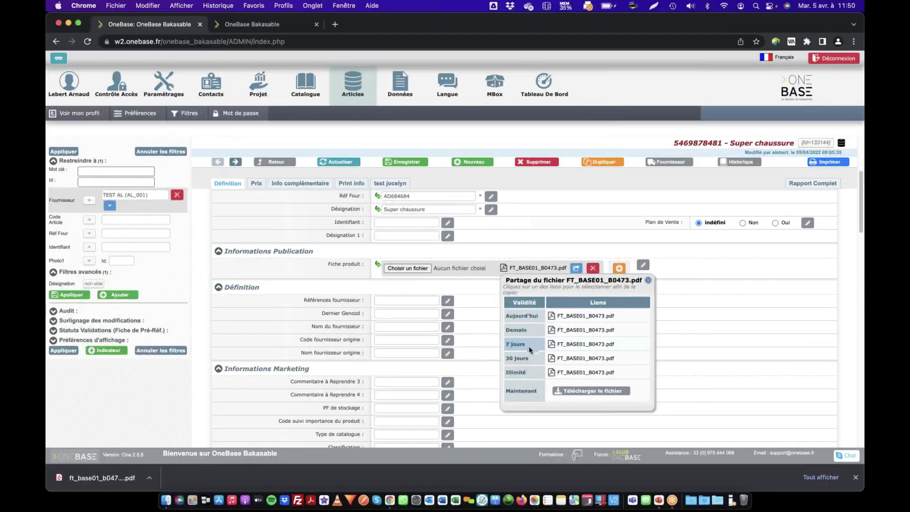
pyautogui.doubleClick(513, 315)
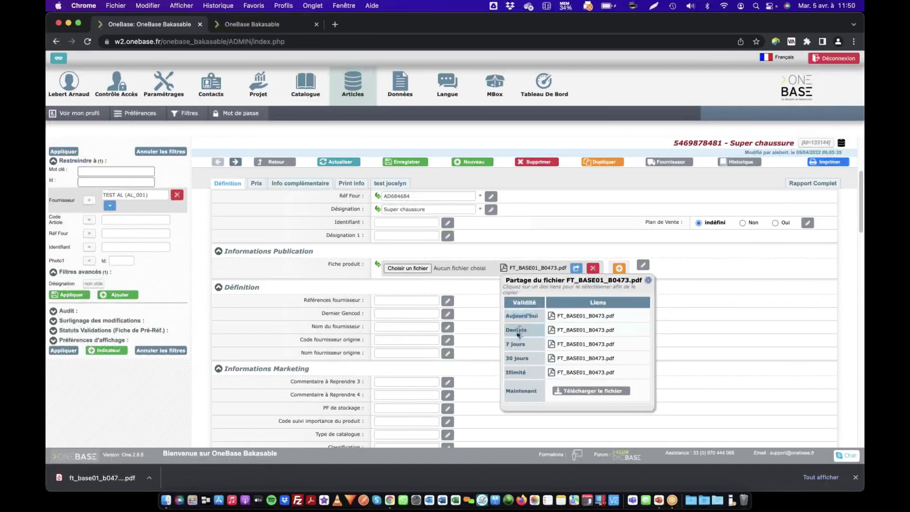
pyautogui.doubleClick(515, 371)
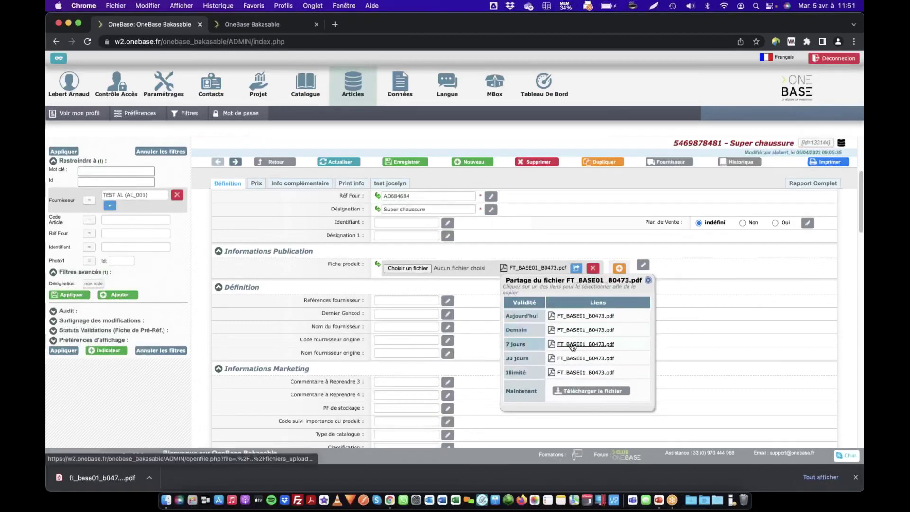
# Paste the copied 7-day share link into a new tab and highlight its key parameter
pyautogui.click(334, 24)
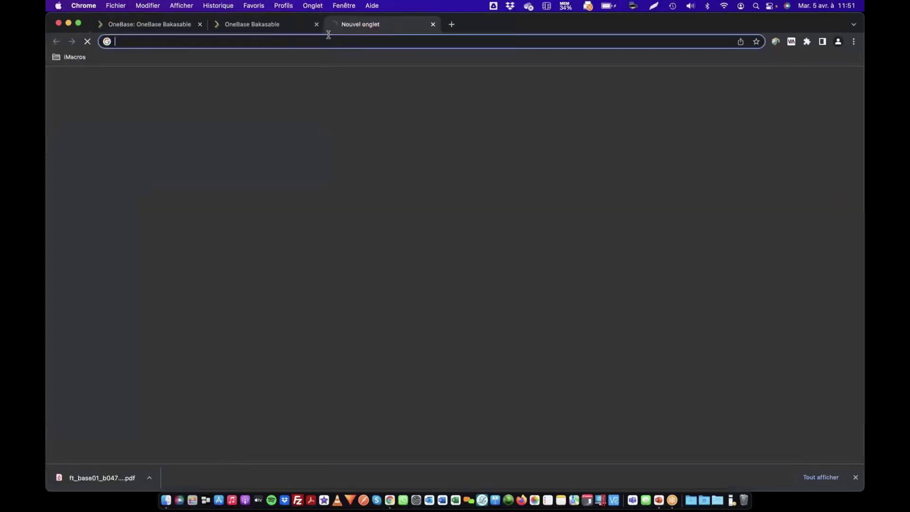
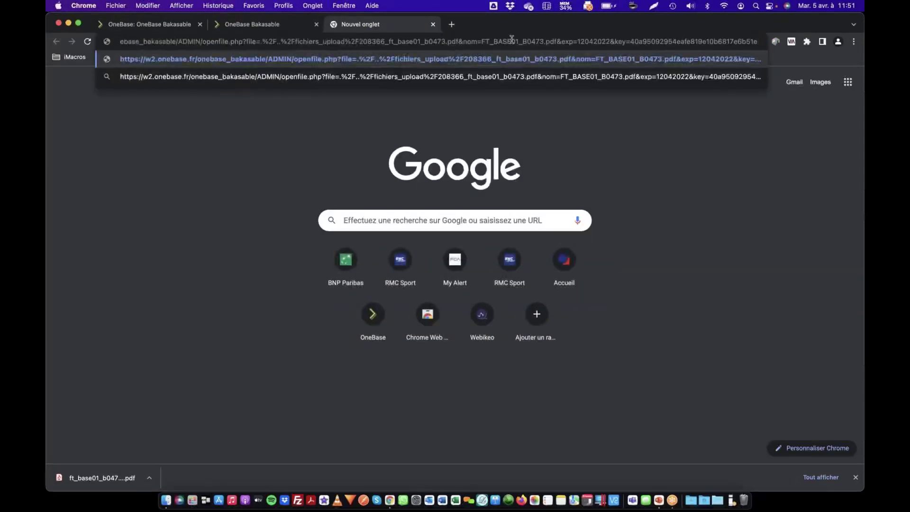
pyautogui.moveTo(618, 41); pyautogui.dragTo(664, 42)
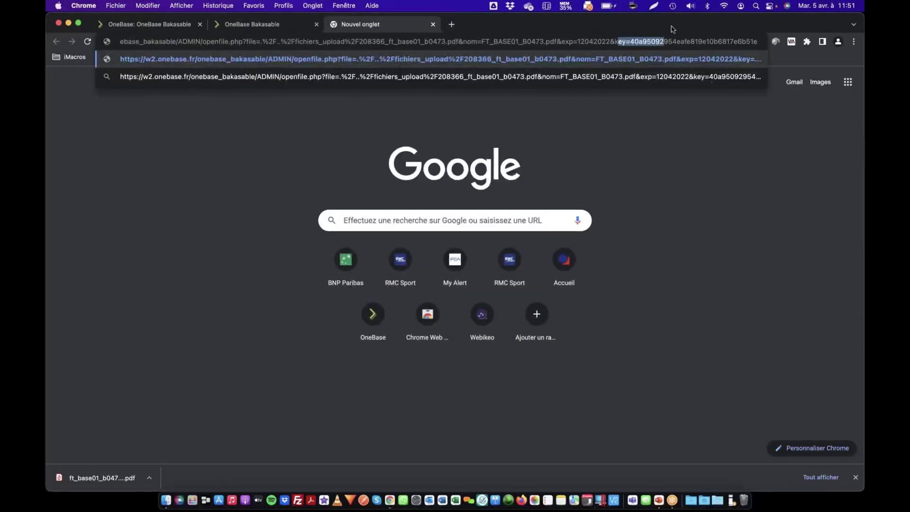
pyautogui.click(652, 42)
pyautogui.moveTo(629, 41); pyautogui.dragTo(785, 41)
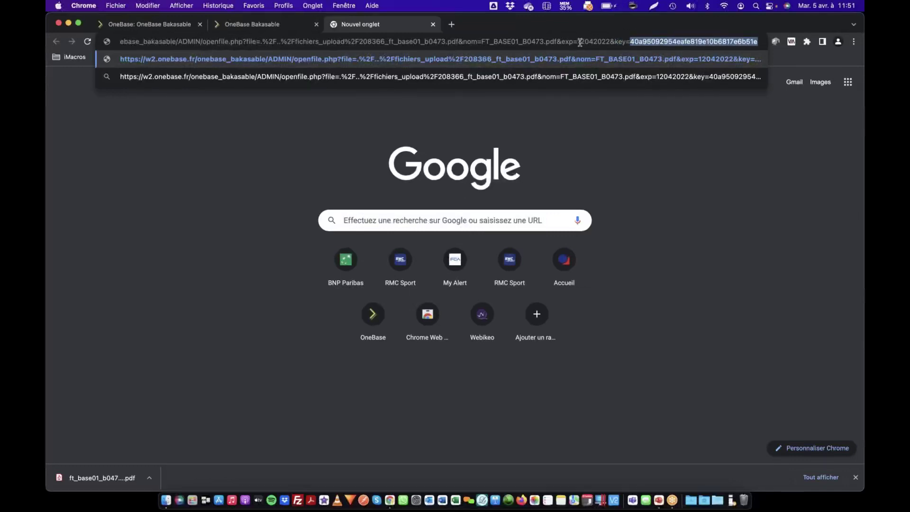
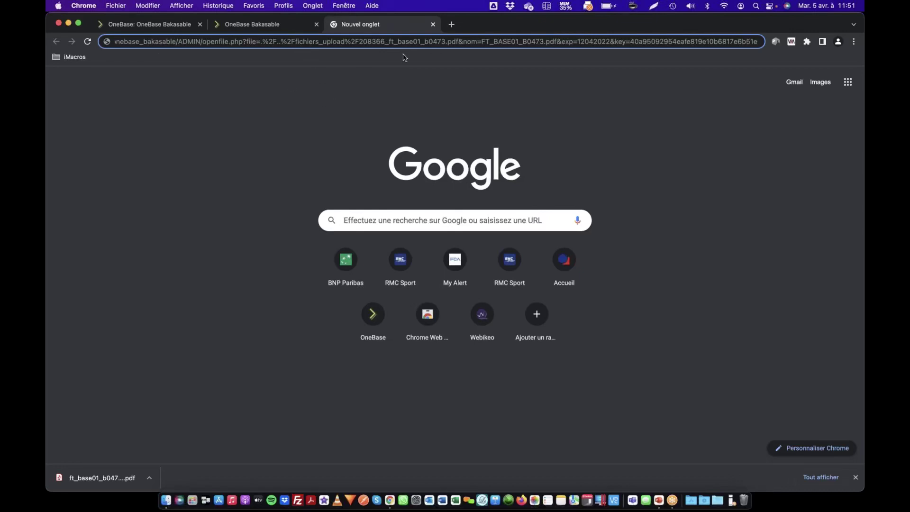
# Close the empty new tab and dismiss the Partage du fichier popup
pyautogui.click(433, 24)
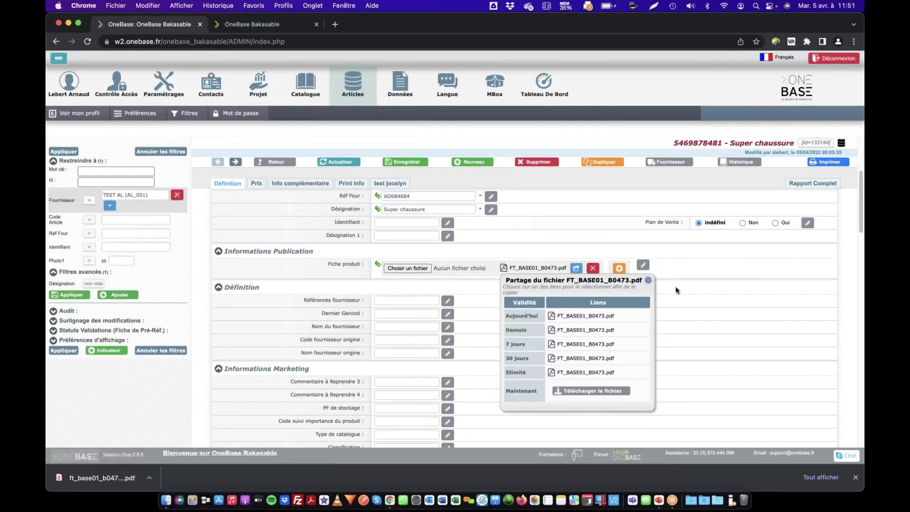
pyautogui.click(648, 282)
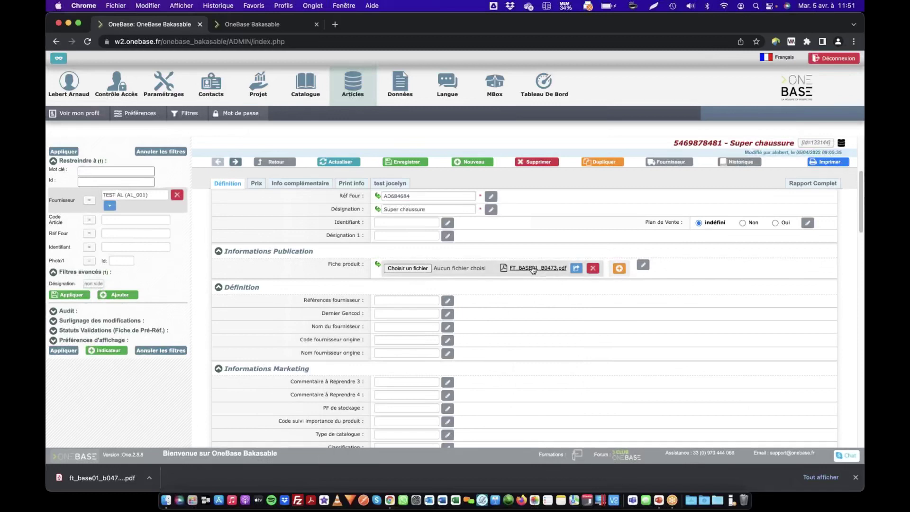
# Open FT_BASE01_B0473.pdf in its own tab, skim it, then go back to the Super chaussure article
pyautogui.click(537, 269)
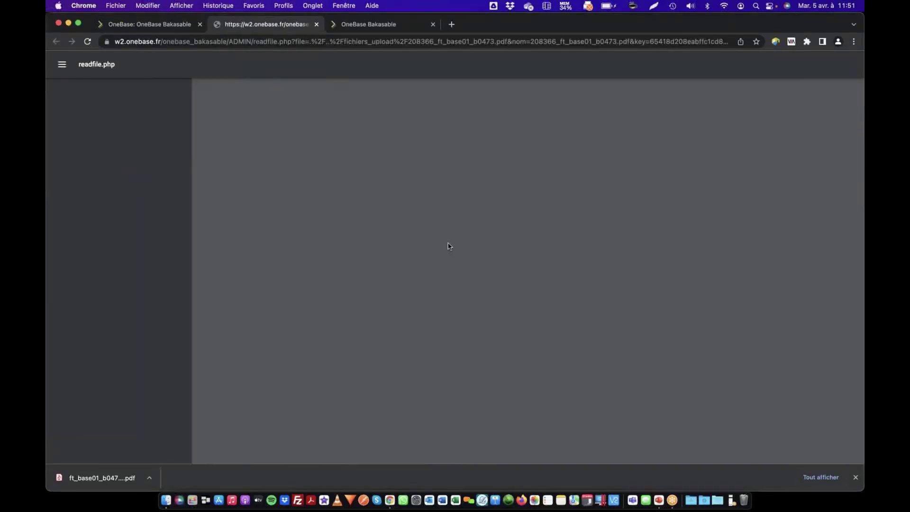
pyautogui.scroll(-10, 508, 183)
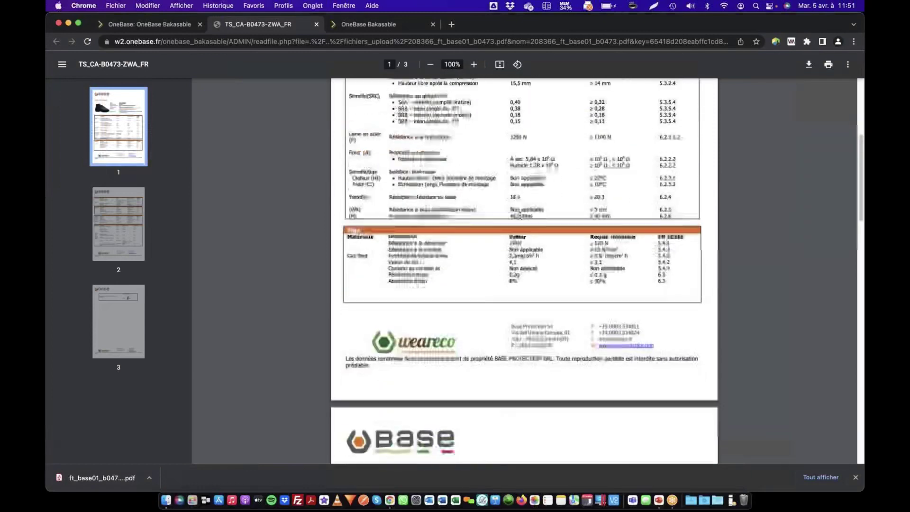
pyautogui.scroll(10, 333, 170)
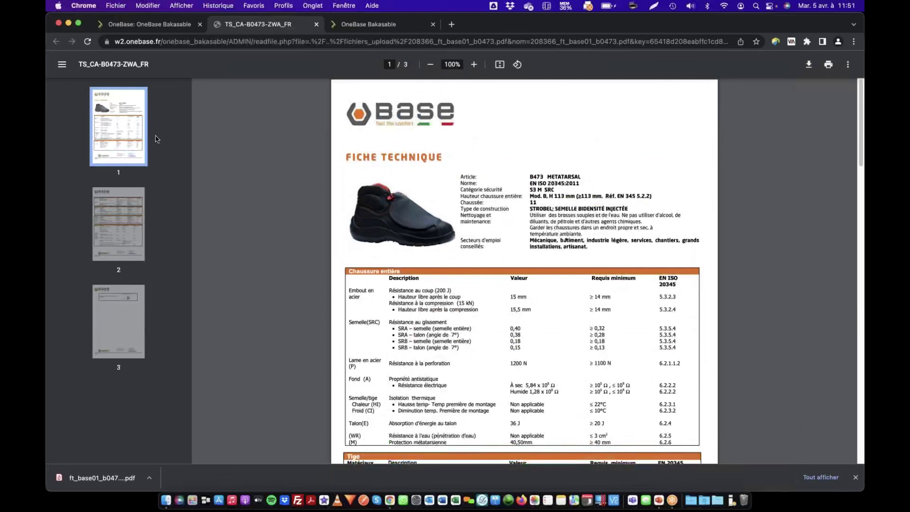
pyautogui.click(165, 28)
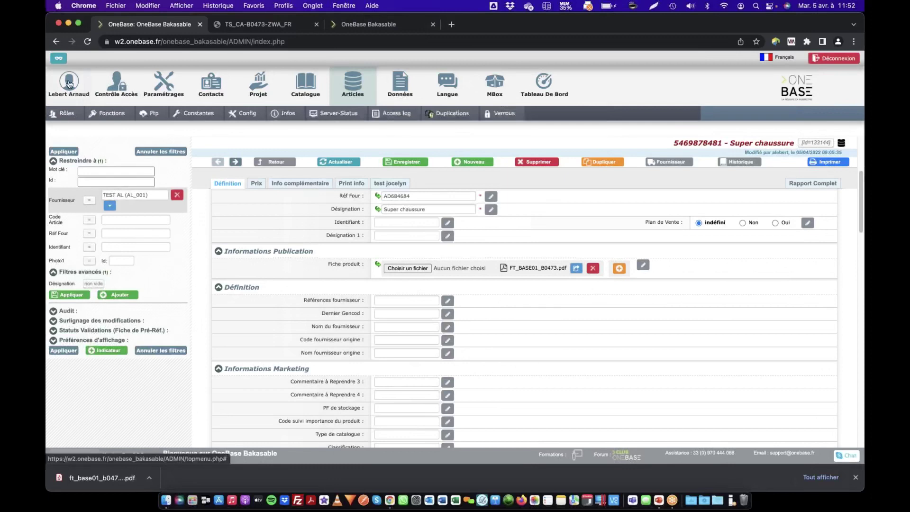
pyautogui.click(134, 113)
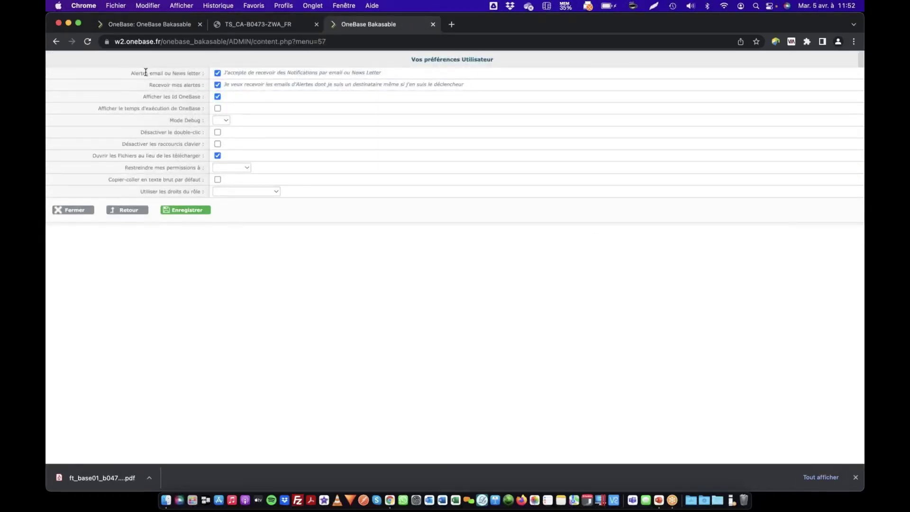
pyautogui.moveTo(140, 76); pyautogui.dragTo(211, 75)
pyautogui.click(132, 75)
pyautogui.click(156, 26)
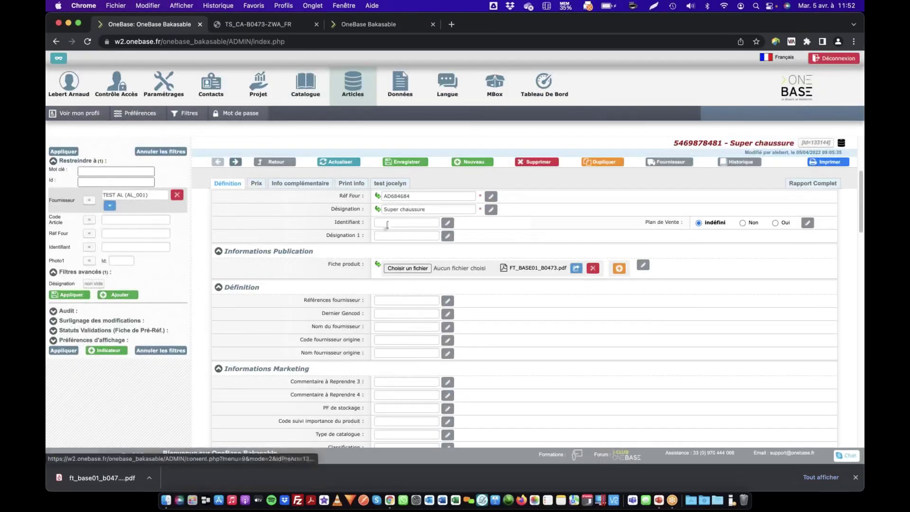
# Open the DÉFINITION visa's settings from the Tableau de Validation, then return to the article
pyautogui.scroll(-15, 315, 360)
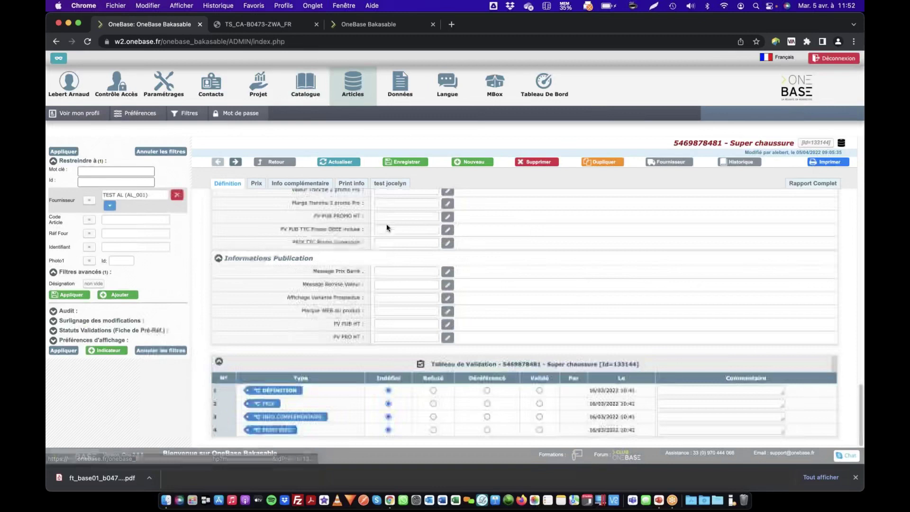
pyautogui.click(272, 392)
pyautogui.scroll(-3, 278, 344)
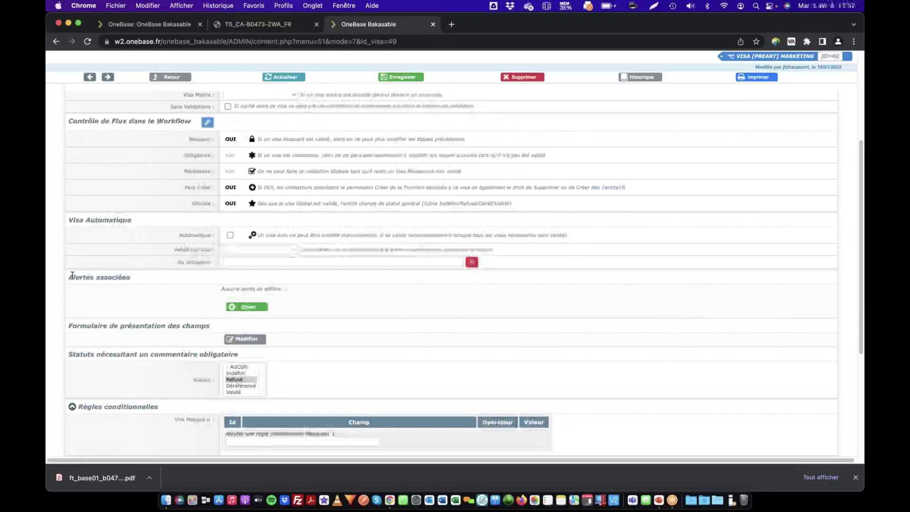
pyautogui.moveTo(70, 278); pyautogui.dragTo(142, 280)
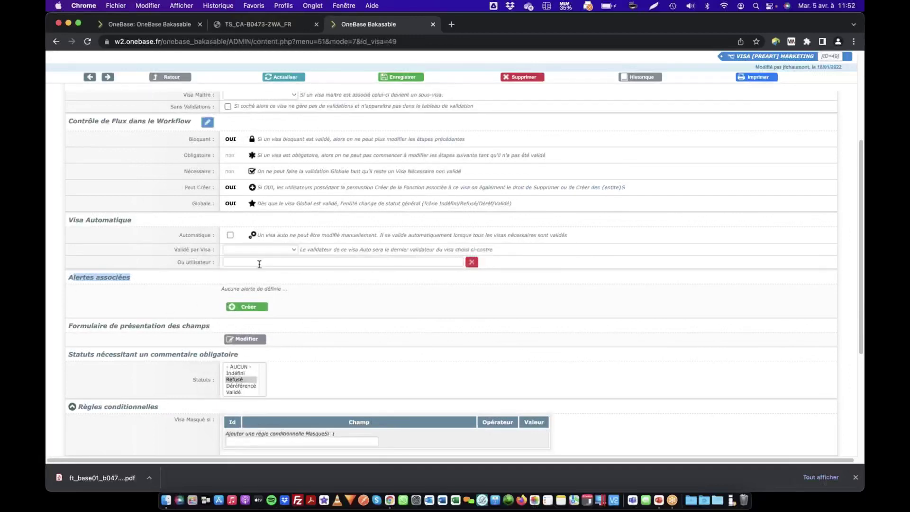
pyautogui.click(176, 26)
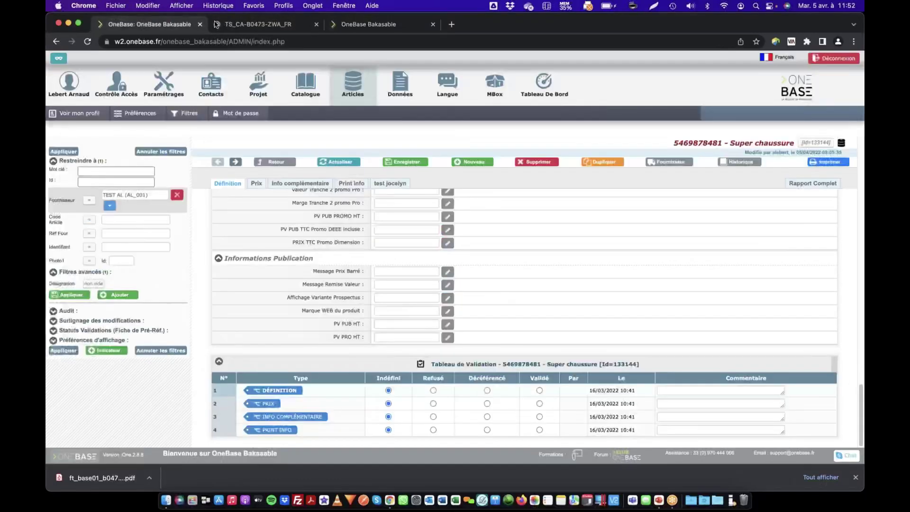
pyautogui.click(275, 24)
pyautogui.click(147, 24)
# On the Préférences page, toggle Alertes email off and on twice, leaving it ticked
pyautogui.click(141, 114)
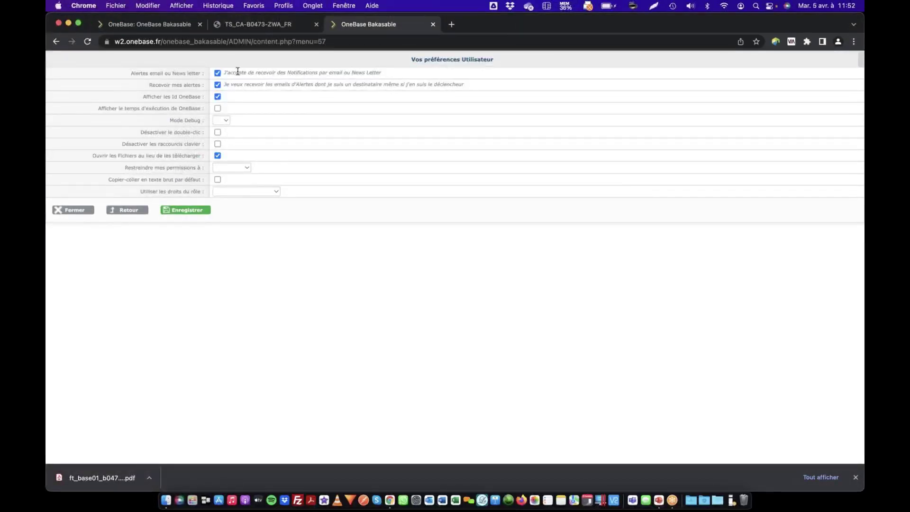
pyautogui.moveTo(283, 73); pyautogui.dragTo(379, 75)
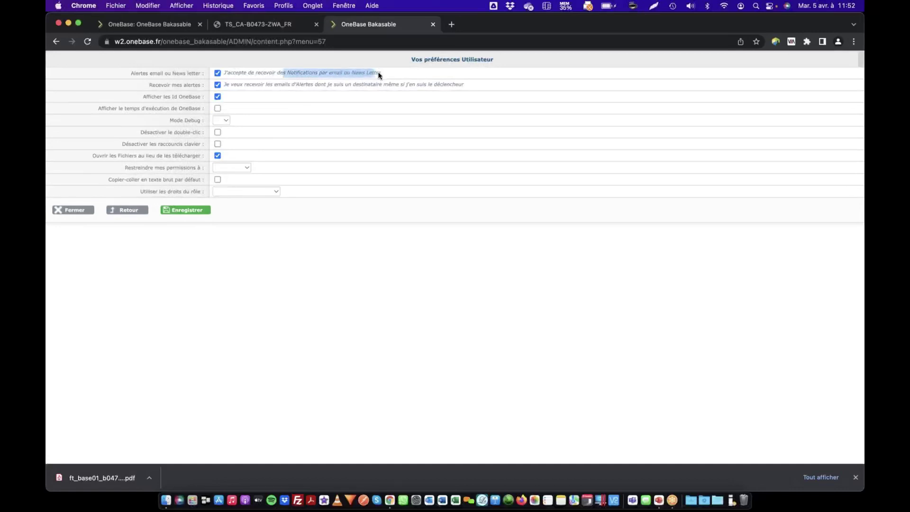
pyautogui.click(183, 74)
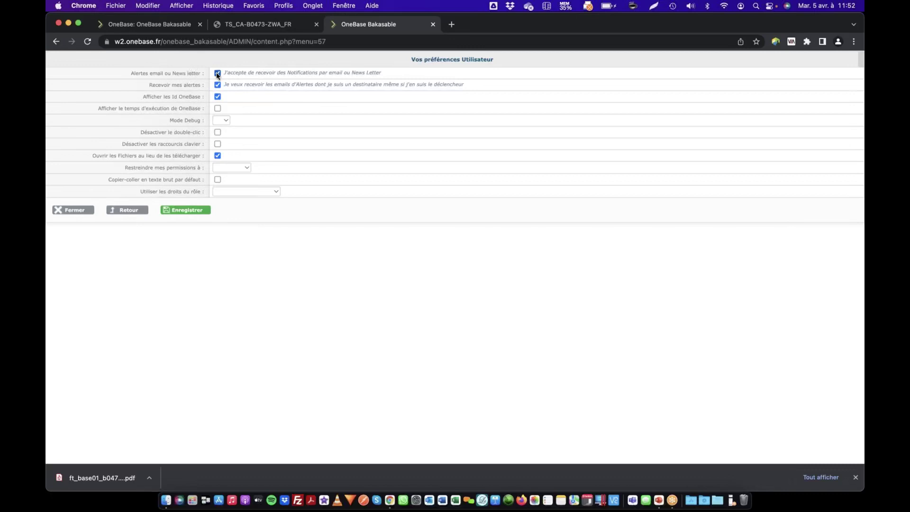
pyautogui.click(218, 73)
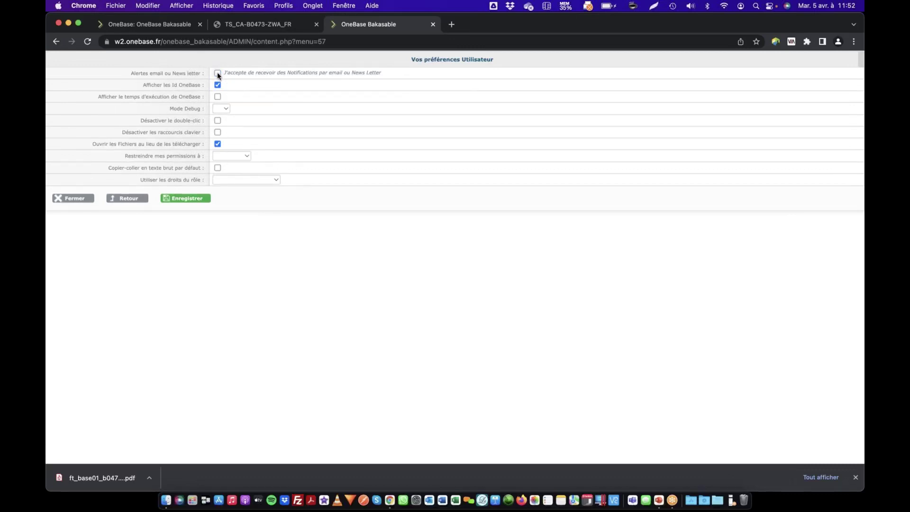
pyautogui.click(218, 73)
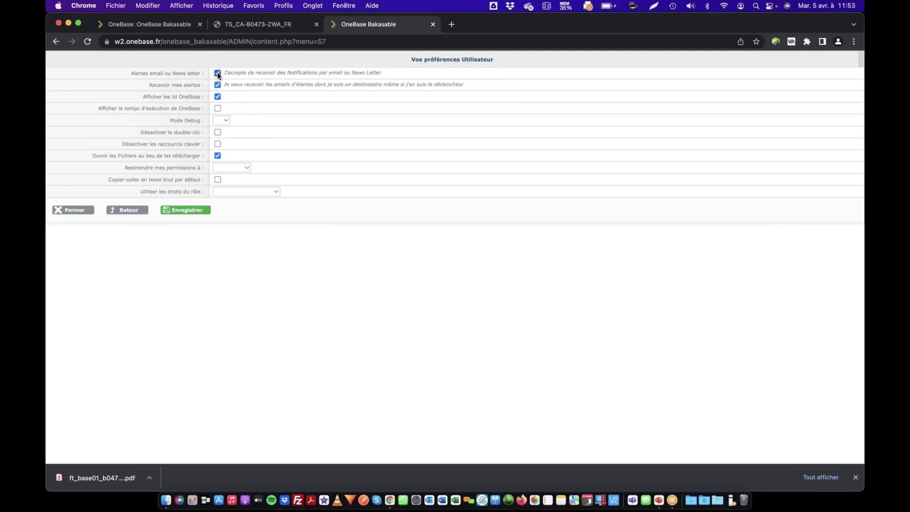
pyautogui.click(218, 74)
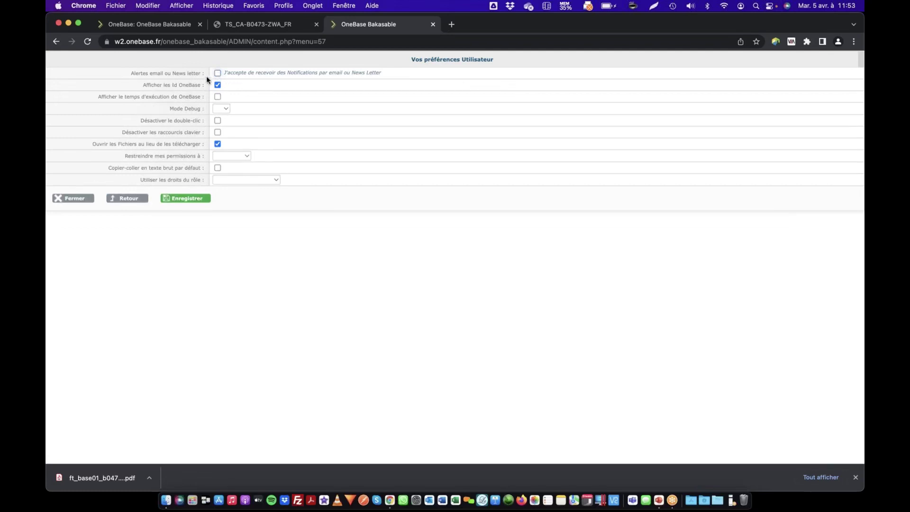
pyautogui.click(217, 74)
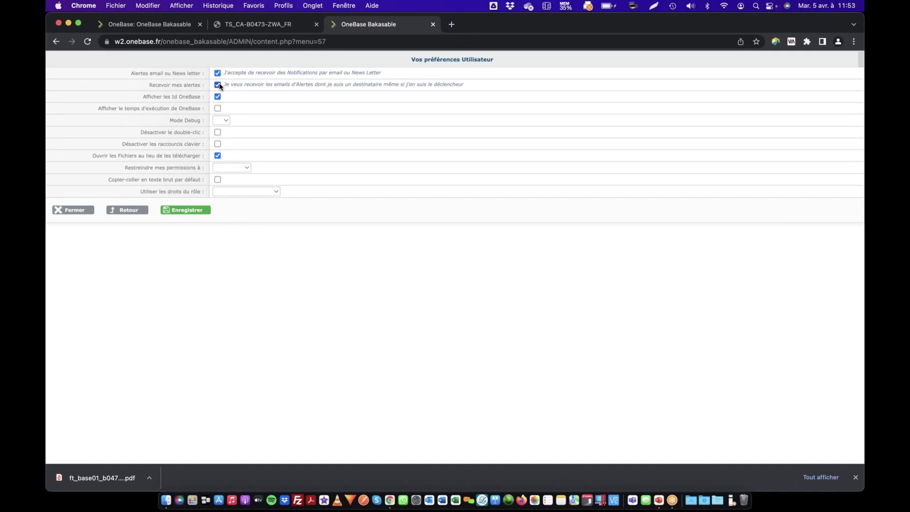
# Tick Recevoir mes alertes and highlight the Afficher les Id OneBase label
pyautogui.click(218, 85)
pyautogui.moveTo(141, 97); pyautogui.dragTo(218, 101)
pyautogui.click(158, 96)
pyautogui.moveTo(141, 93); pyautogui.dragTo(204, 96)
# Back on the article, select the Id=133144 label beside the Super chaussure title
pyautogui.click(174, 26)
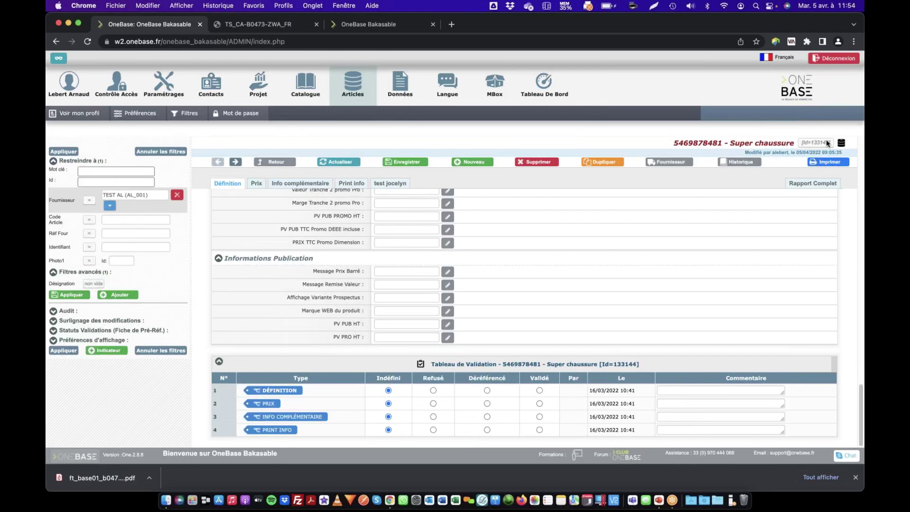
pyautogui.moveTo(811, 142); pyautogui.dragTo(829, 142)
pyautogui.moveTo(829, 141); pyautogui.dragTo(806, 143)
pyautogui.tripleClick(834, 145)
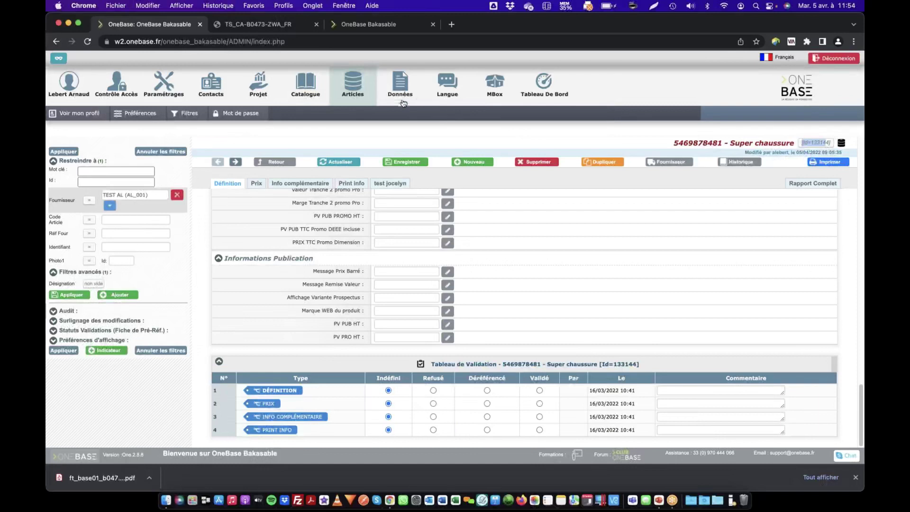
# In MBox Actions, open EXPO_GB and its Reponse Planogramme, then return to the actions list
pyautogui.click(176, 112)
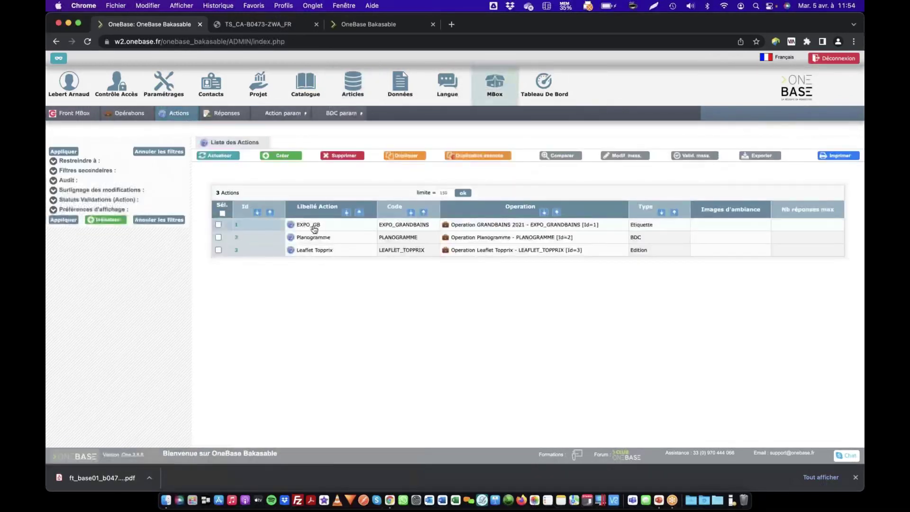
pyautogui.click(308, 225)
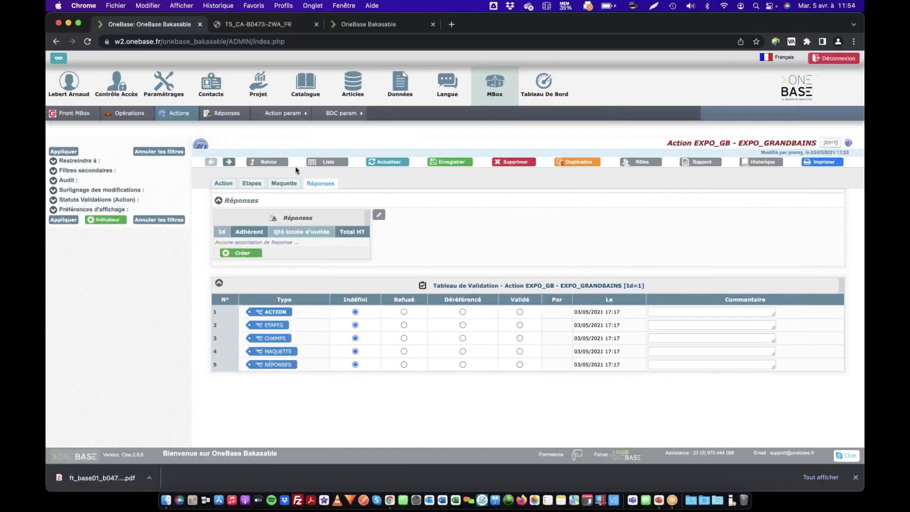
pyautogui.click(232, 115)
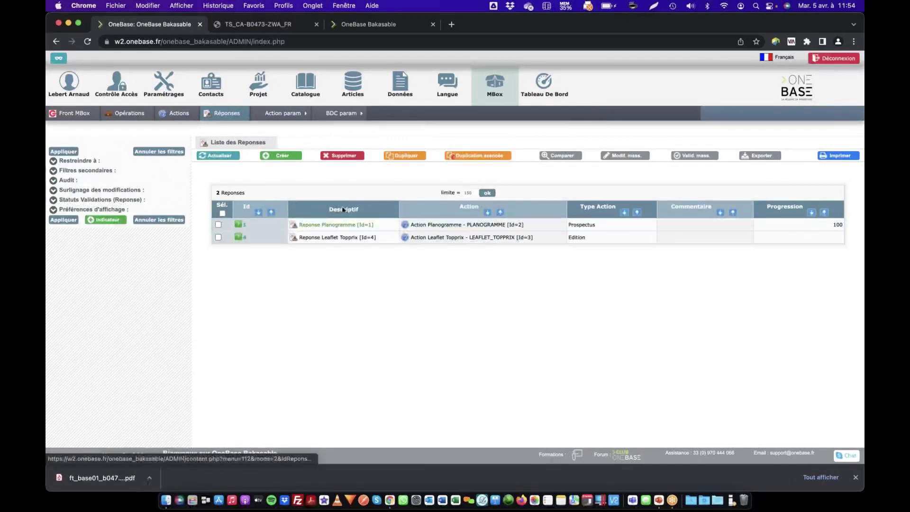
pyautogui.click(315, 226)
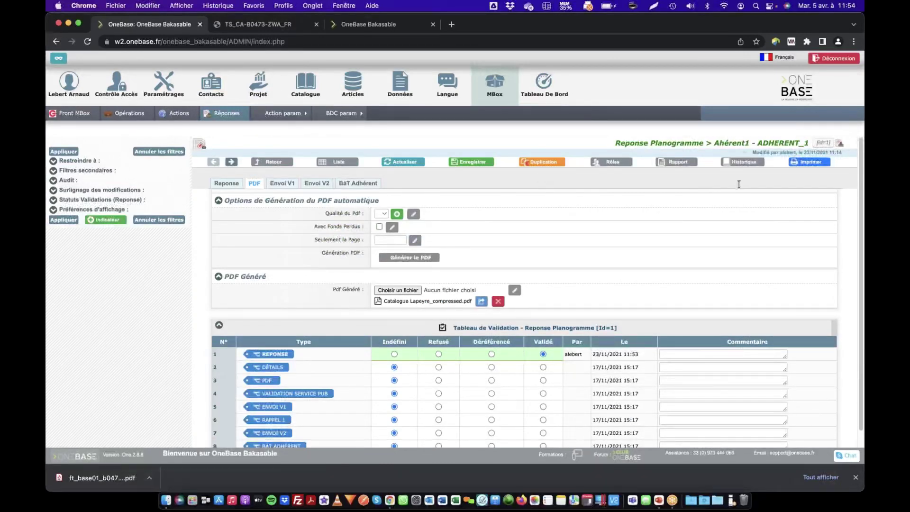
pyautogui.click(269, 162)
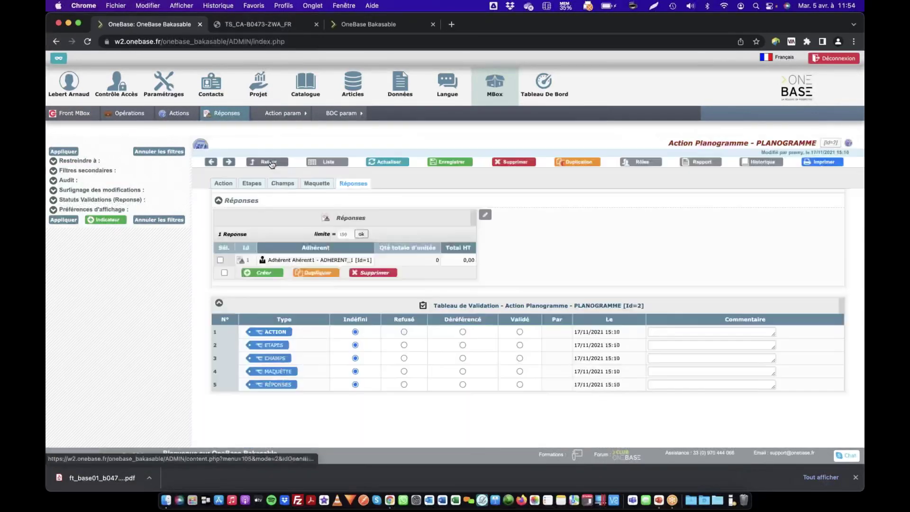
pyautogui.click(323, 163)
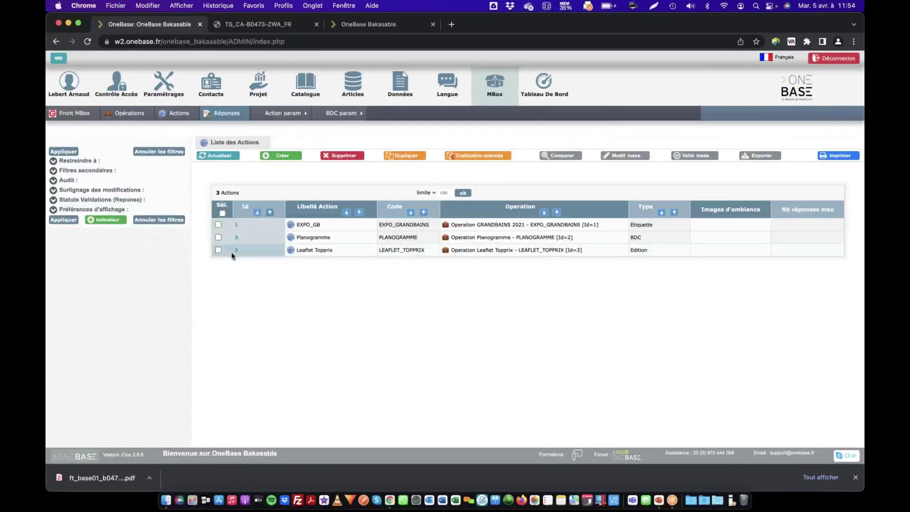
# Untick Afficher les Id OneBase, save, and refresh the MBox actions list
pyautogui.click(365, 24)
pyautogui.click(218, 97)
pyautogui.click(185, 210)
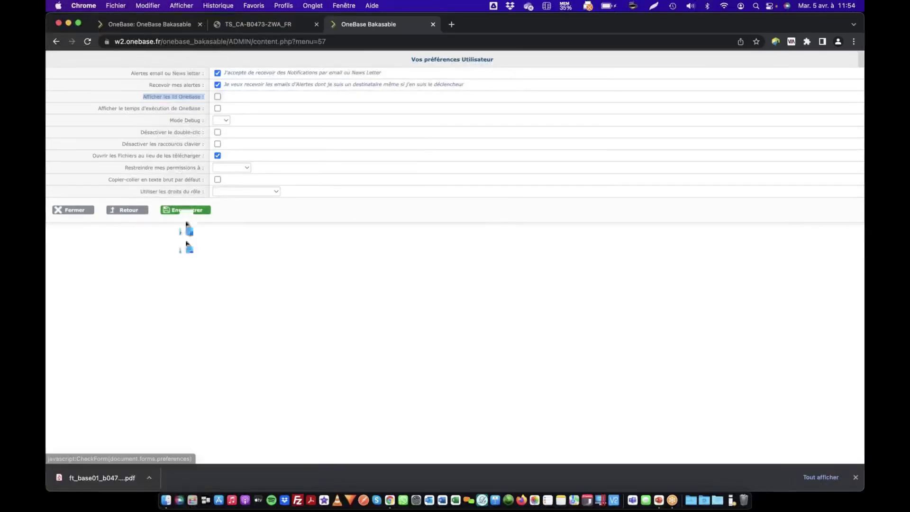
pyautogui.click(173, 24)
pyautogui.click(219, 156)
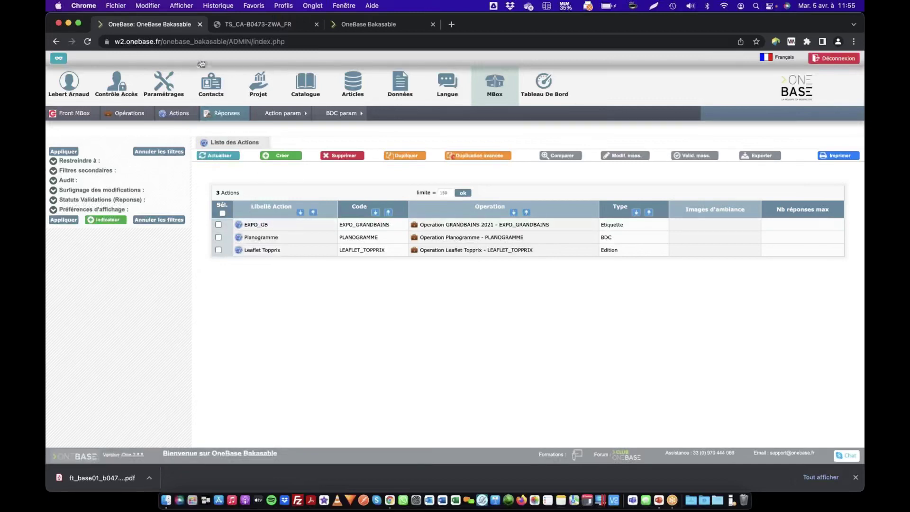
# Tick Afficher les Id OneBase again on the preferences page
pyautogui.click(410, 24)
pyautogui.click(218, 122)
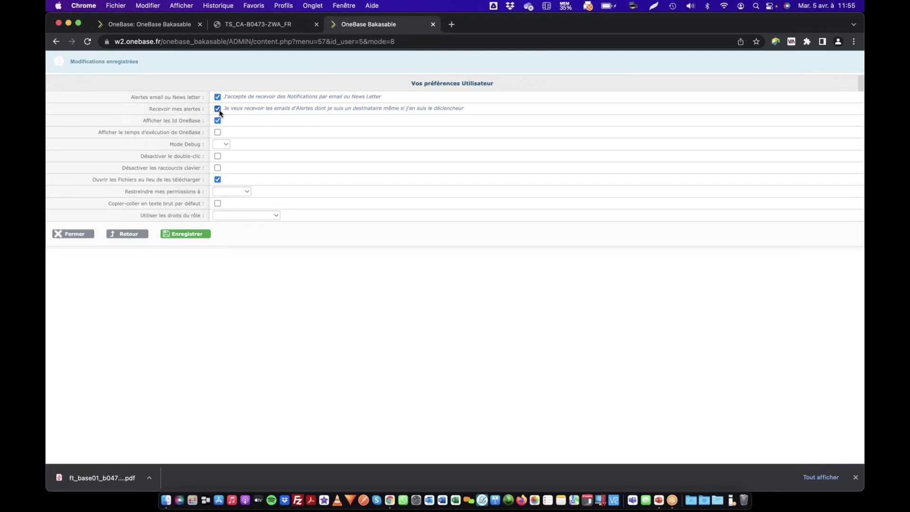
# Open the Catalogue, then enable and save Afficher le temps d'exécution de OneBase
pyautogui.click(171, 24)
pyautogui.click(306, 84)
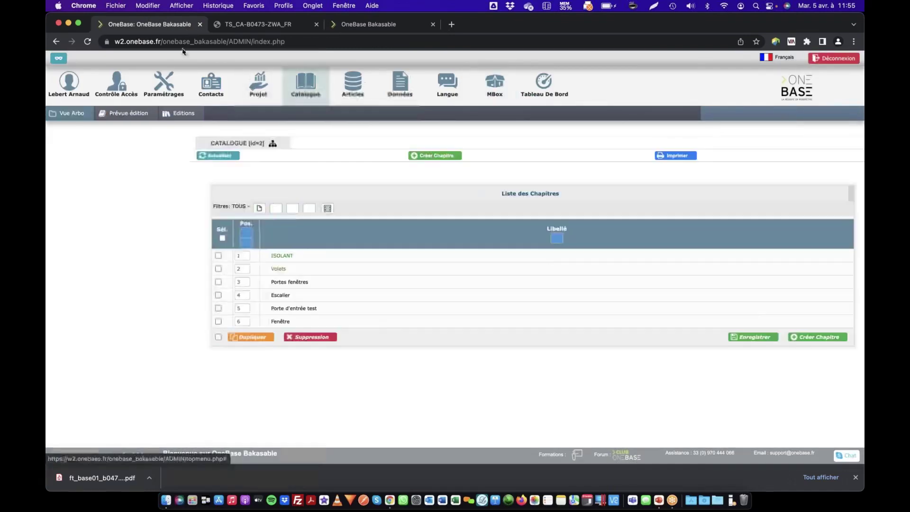
pyautogui.click(367, 25)
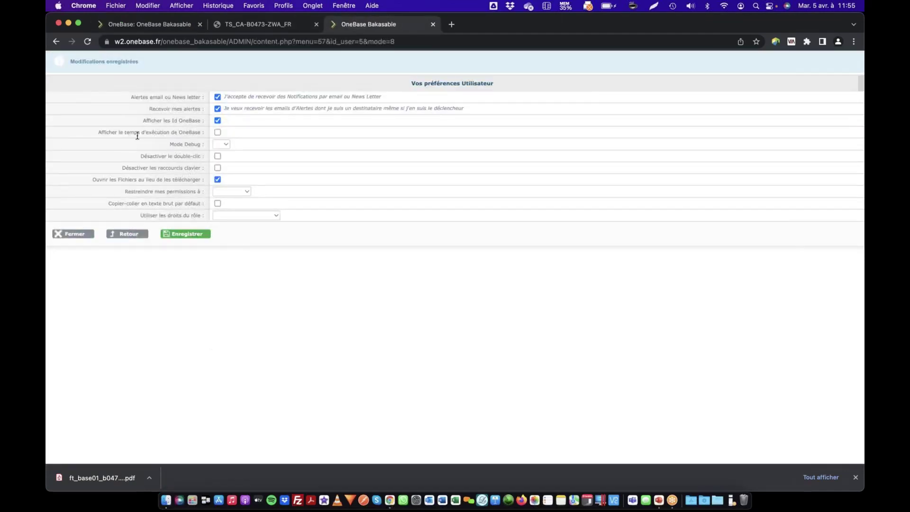
pyautogui.click(218, 132)
pyautogui.click(186, 235)
# Reload the Catalogue and inspect its yellow execution-time boxes
pyautogui.click(183, 24)
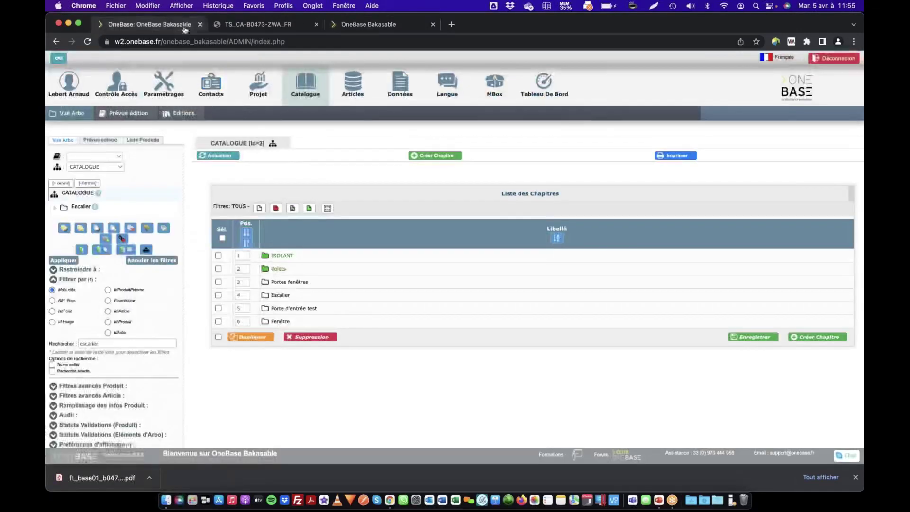
pyautogui.click(316, 86)
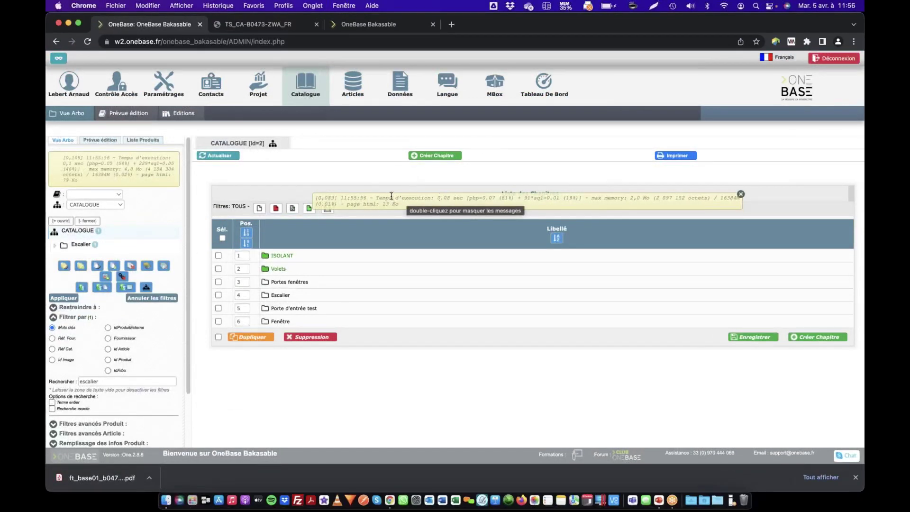
pyautogui.moveTo(348, 198); pyautogui.dragTo(472, 199)
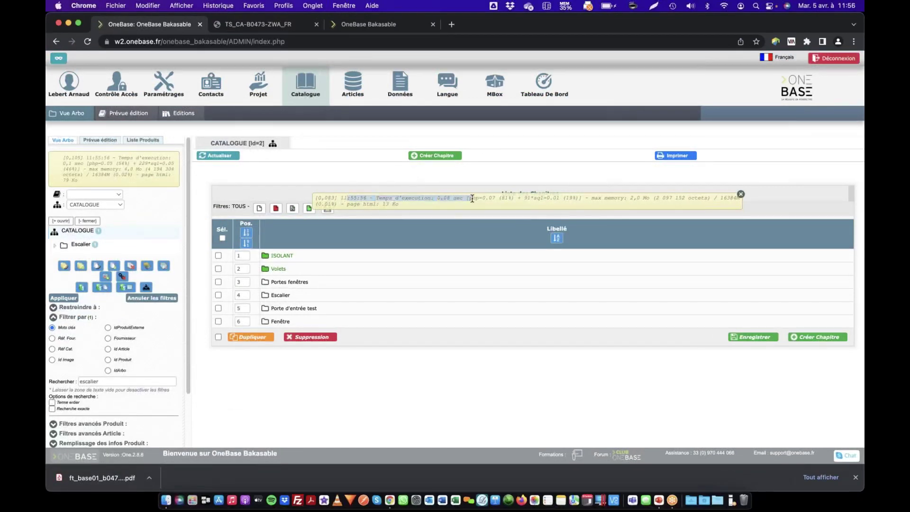
pyautogui.click(436, 198)
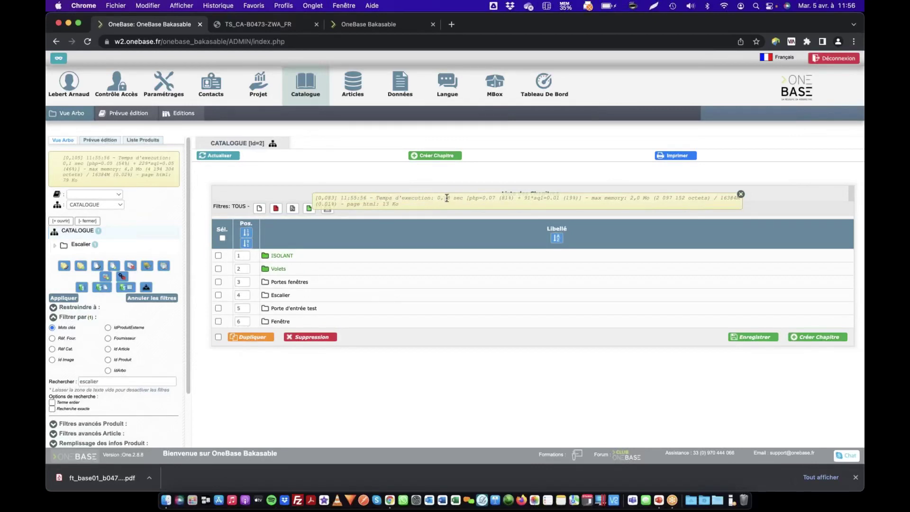
pyautogui.moveTo(448, 198); pyautogui.dragTo(452, 201)
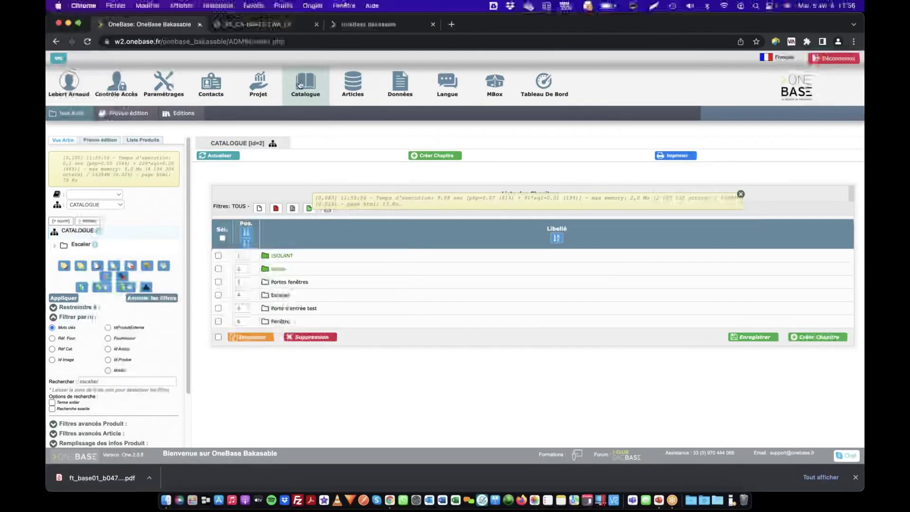
# Review the Mode Debug levels without choosing one, then tick Désactiver le double-clic
pyautogui.click(403, 26)
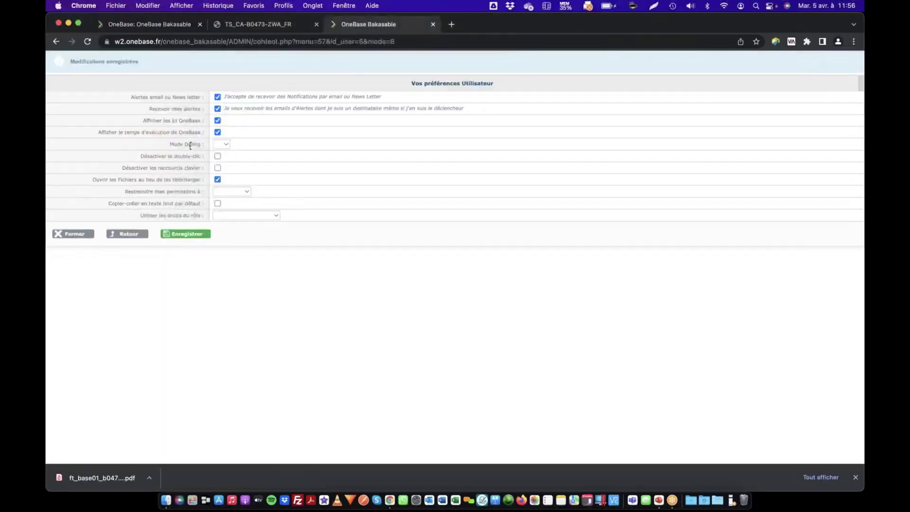
pyautogui.click(222, 144)
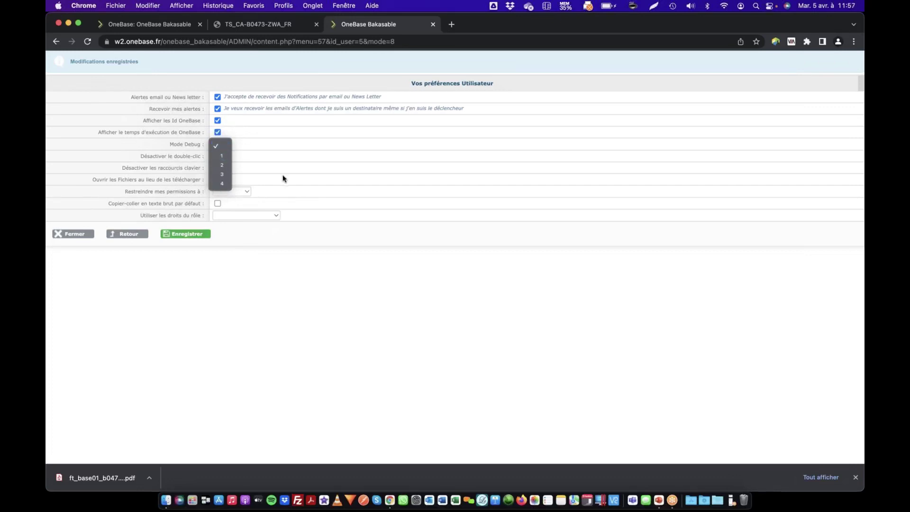
pyautogui.click(283, 148)
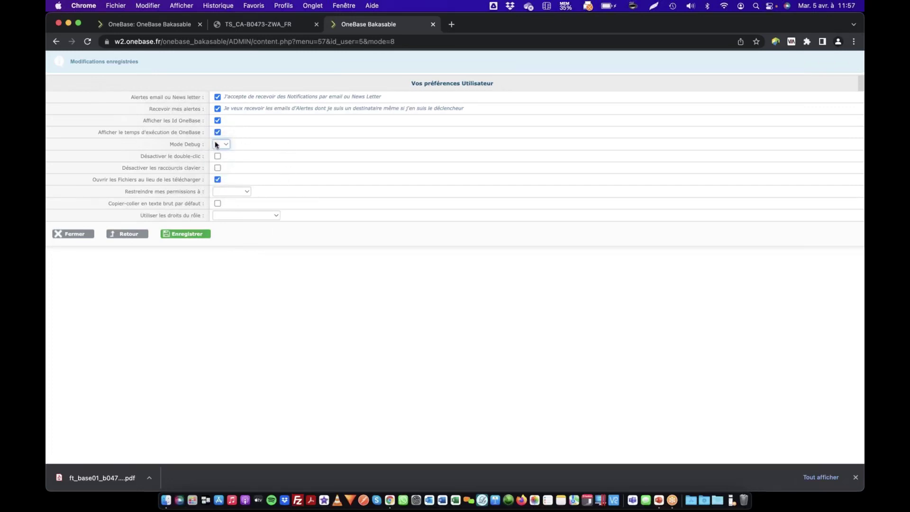
pyautogui.click(221, 144)
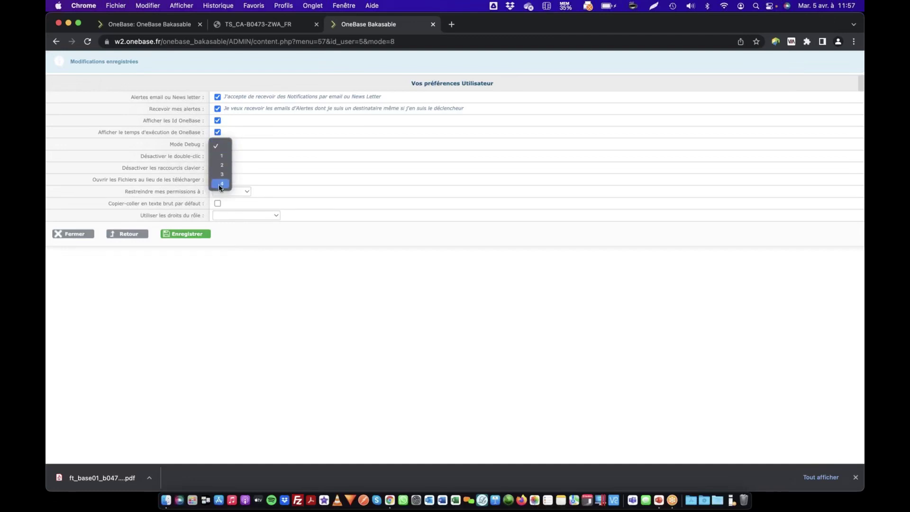
pyautogui.click(272, 172)
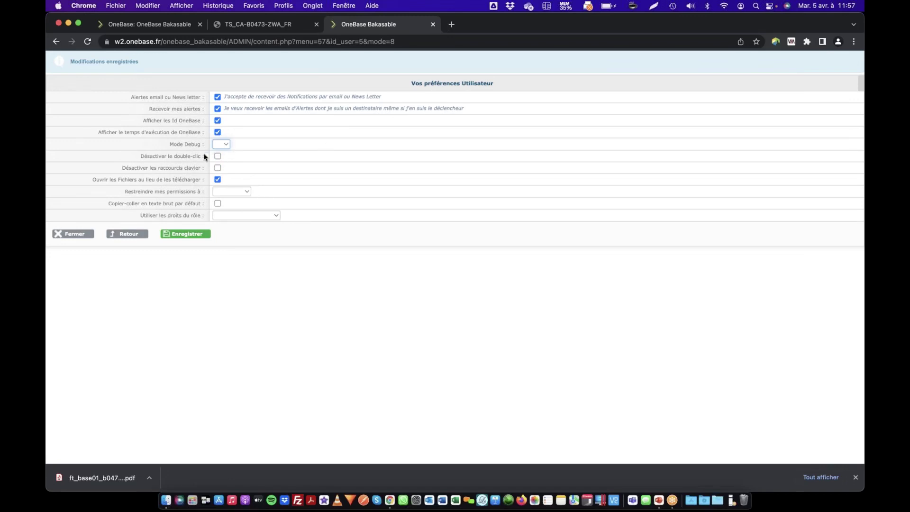
pyautogui.click(217, 157)
# Save the preferences and open 'Super escalier en bois' from the Catalogue's Escalier sur-mesure tree
pyautogui.click(187, 234)
pyautogui.click(196, 27)
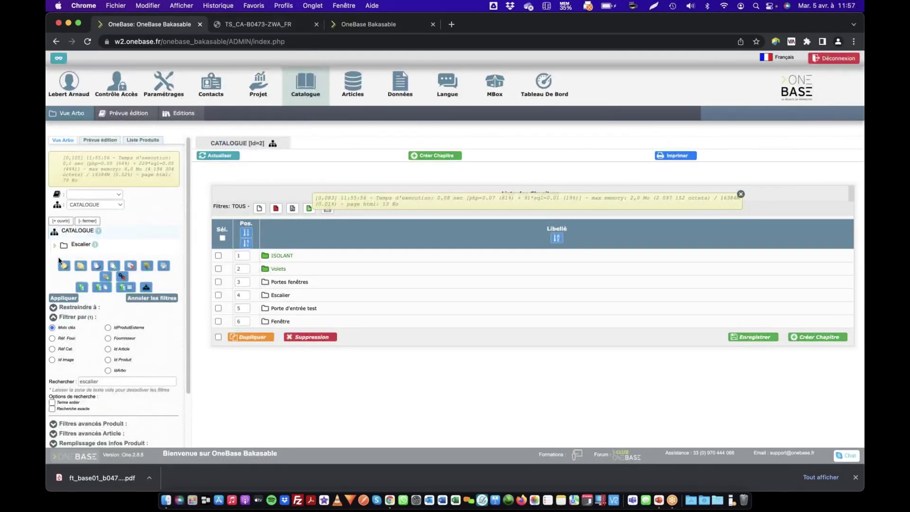
pyautogui.click(64, 222)
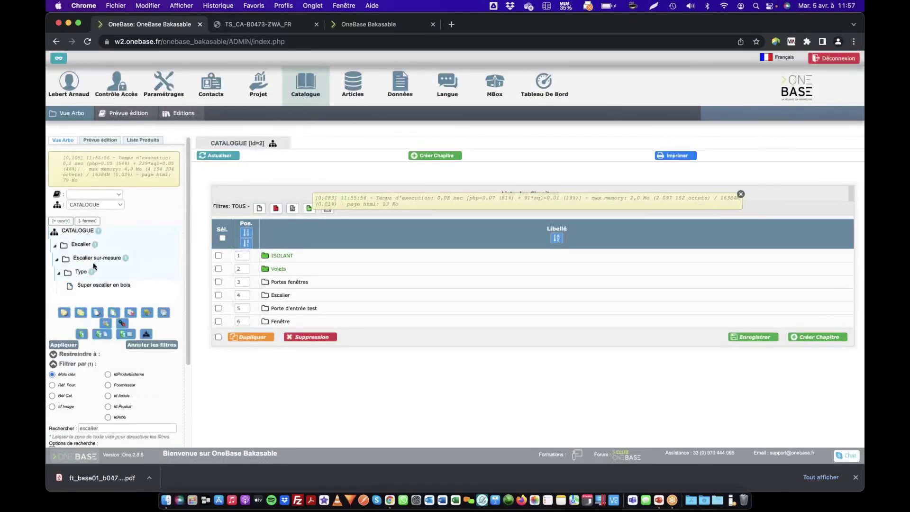
pyautogui.click(100, 285)
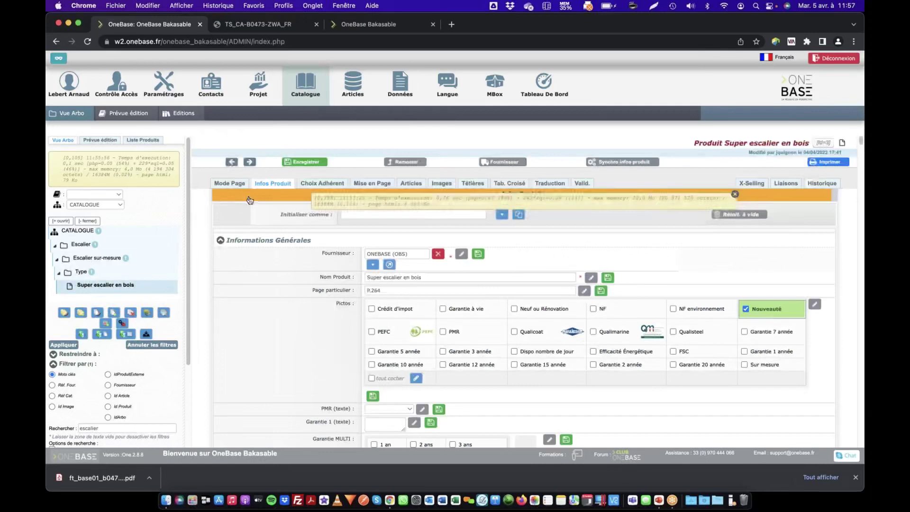
pyautogui.scroll(-5, 357, 242)
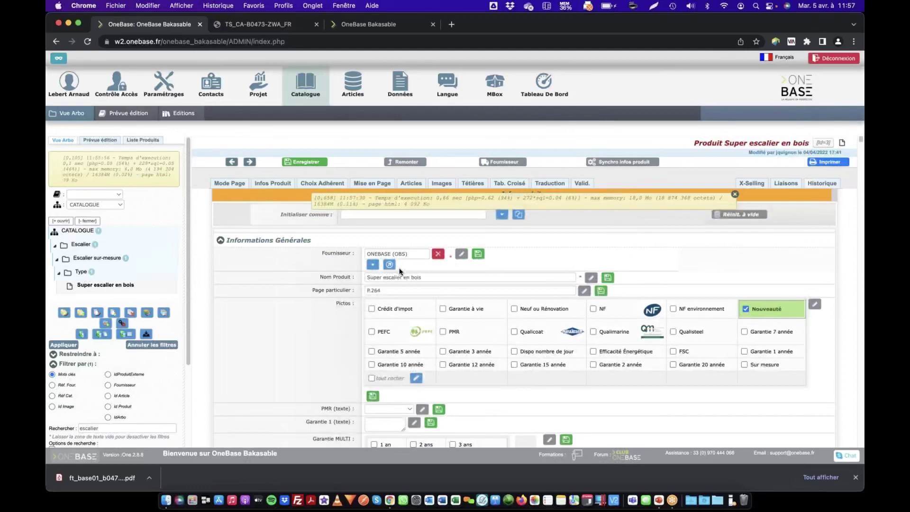
pyautogui.scroll(-10, 400, 285)
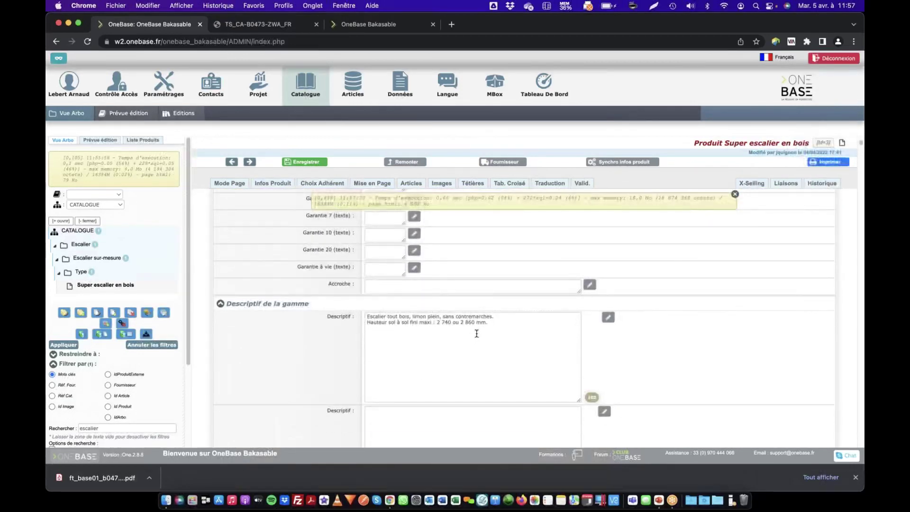
# Keep double-click enabled and tick 'Désactiver les raccourcis clavier' in the user preferences
pyautogui.click(383, 23)
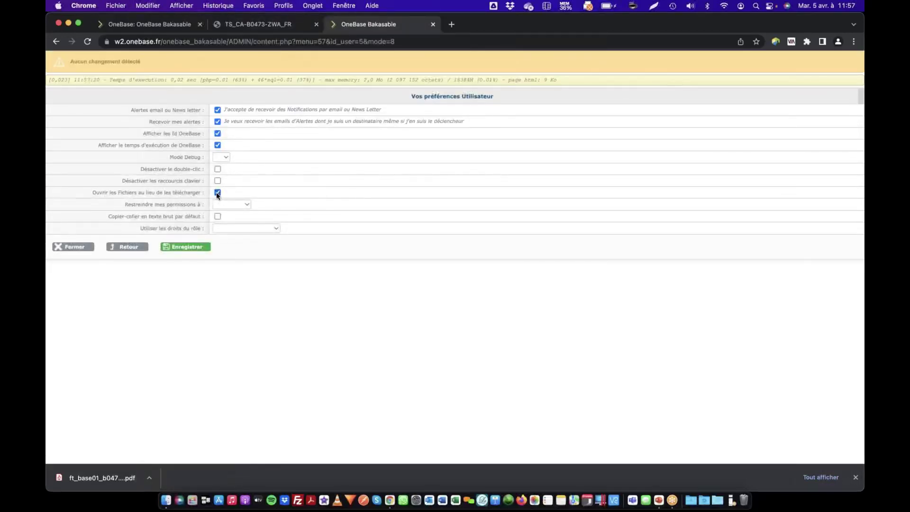
pyautogui.click(217, 170)
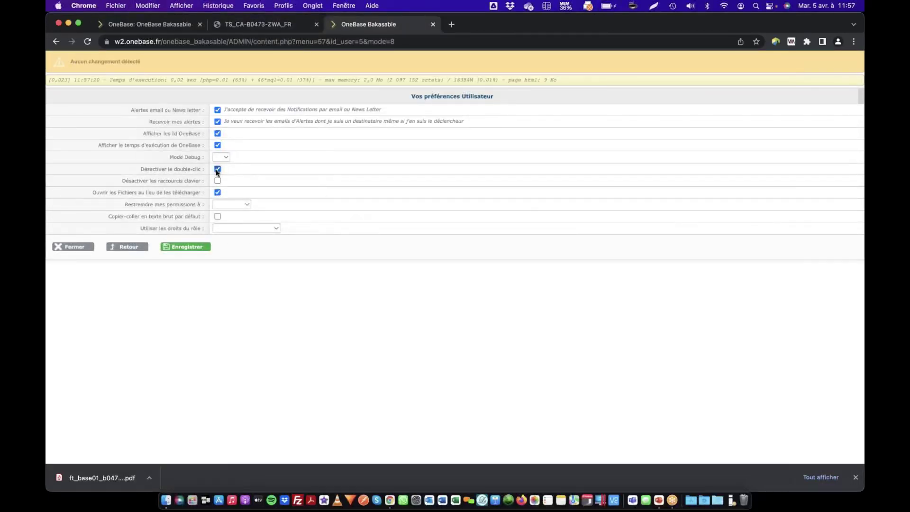
pyautogui.click(217, 171)
pyautogui.click(218, 168)
pyautogui.click(217, 181)
# Review the 'Restreindre mes permissions à' levels and close the list without choosing one
pyautogui.click(240, 205)
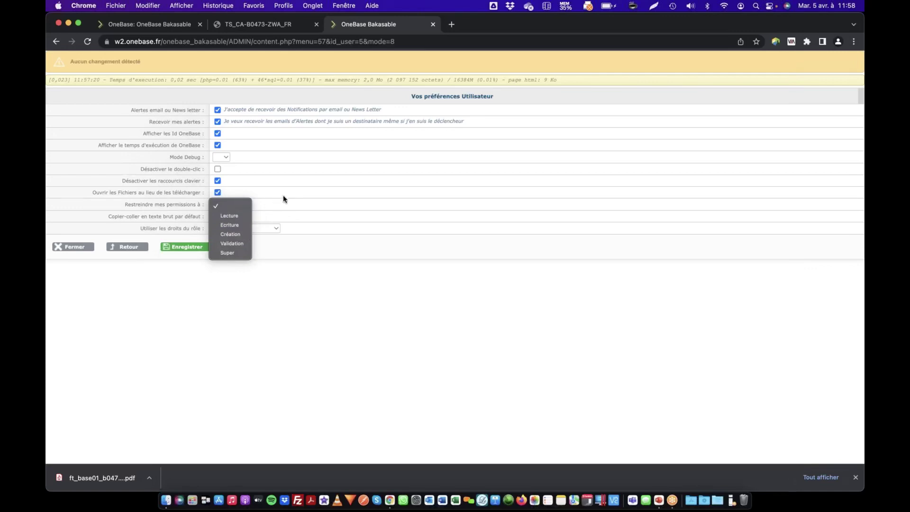
pyautogui.click(266, 204)
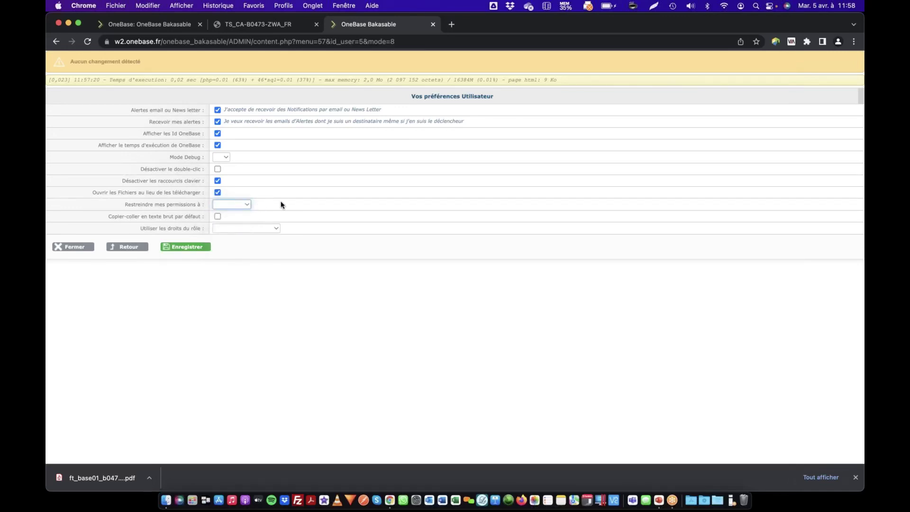
pyautogui.click(163, 215)
pyautogui.click(217, 216)
pyautogui.click(217, 217)
pyautogui.click(232, 228)
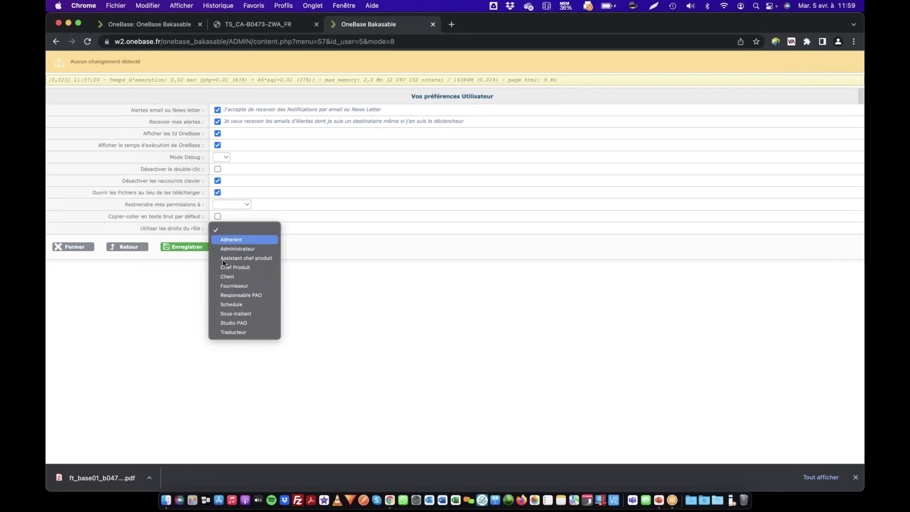
pyautogui.click(330, 275)
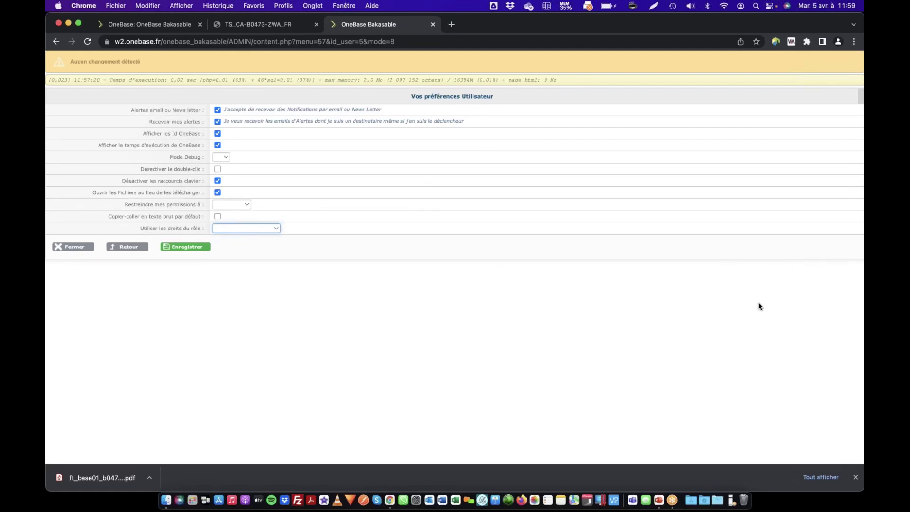
pyautogui.press('super+Tab')
# Return to the PowerPoint slideshow and advance past Contacts to 'Partagez votre expérience !'
pyautogui.click(483, 259)
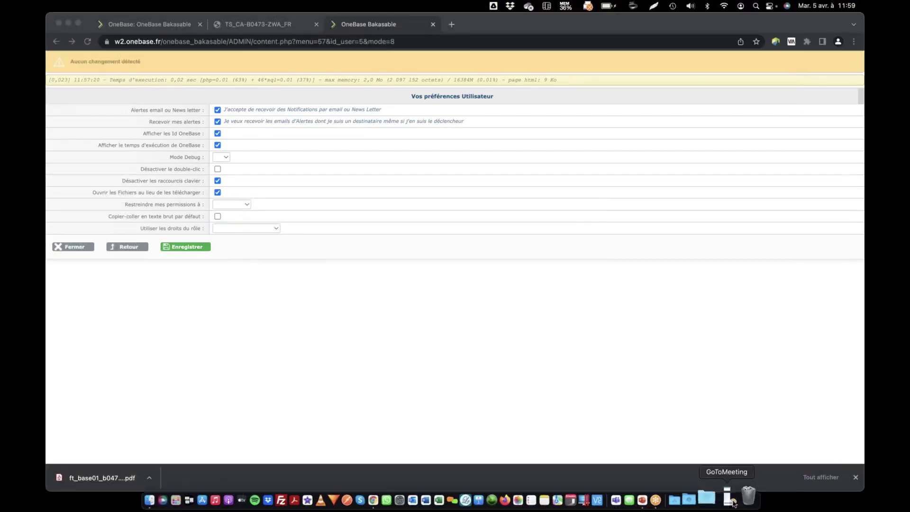
pyautogui.press('super+Tab')
pyautogui.press('super+Tab')
pyautogui.press('super+Tab')
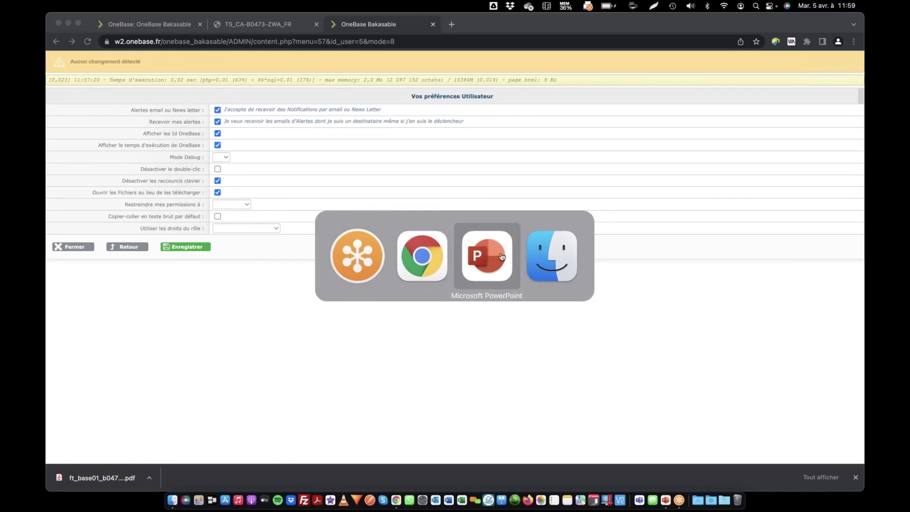
pyautogui.click(487, 256)
pyautogui.click(516, 230)
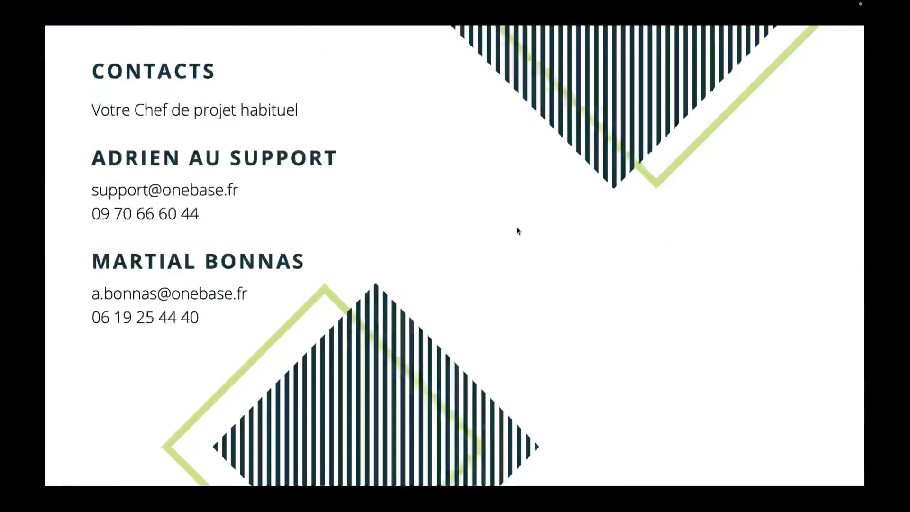
pyautogui.press('Right')
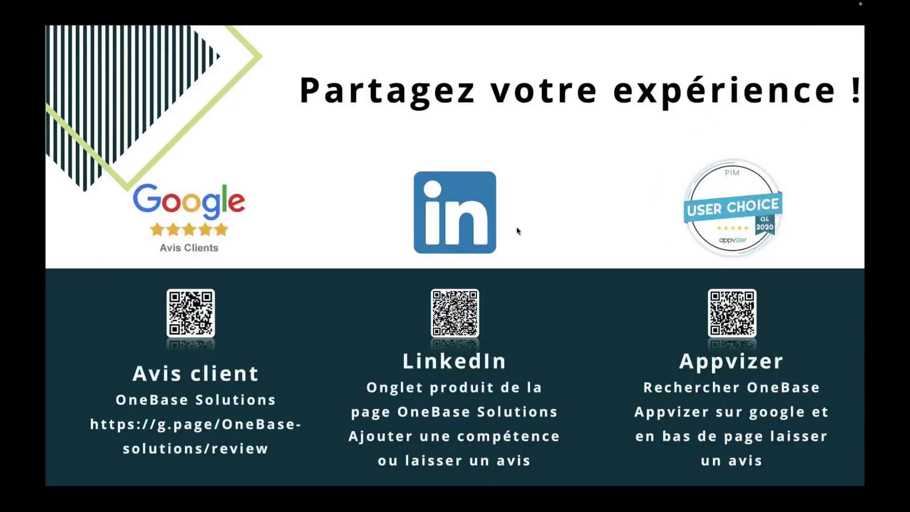